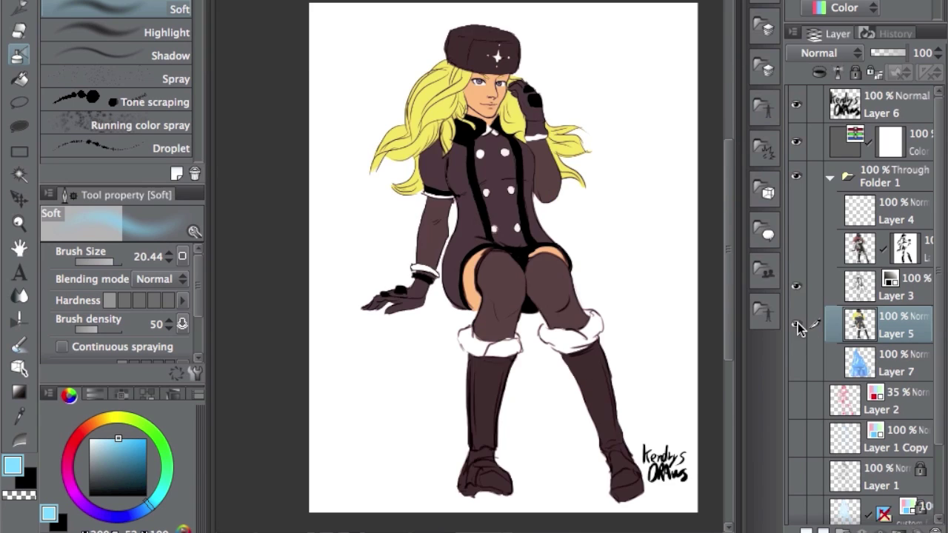
Step: Toggle the visibility of Layer 5 and Layer 3 to examine the flat colours and line art separately
{"action": "left_click", "coordinate": [798, 330]}
{"action": "left_click", "coordinate": [797, 330]}
{"action": "left_click", "coordinate": [798, 329]}
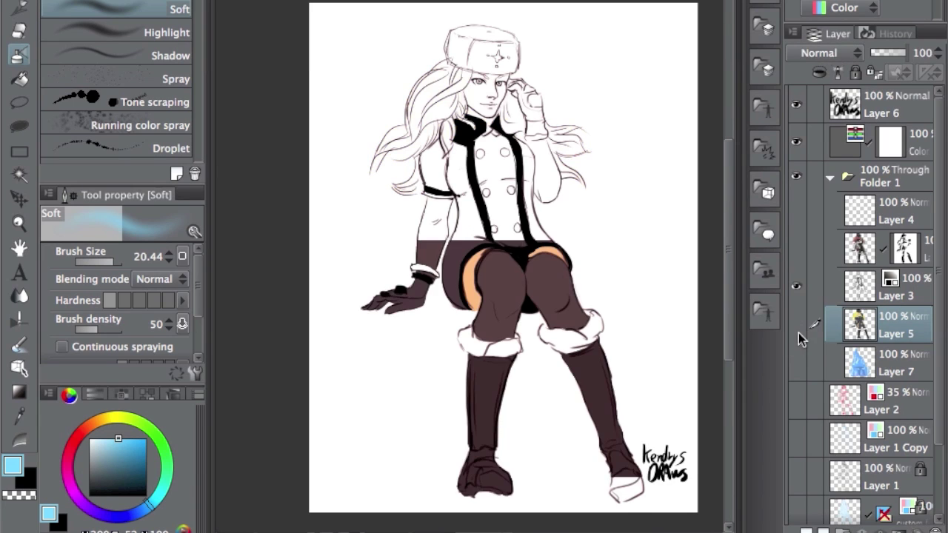
{"action": "left_click", "coordinate": [798, 333]}
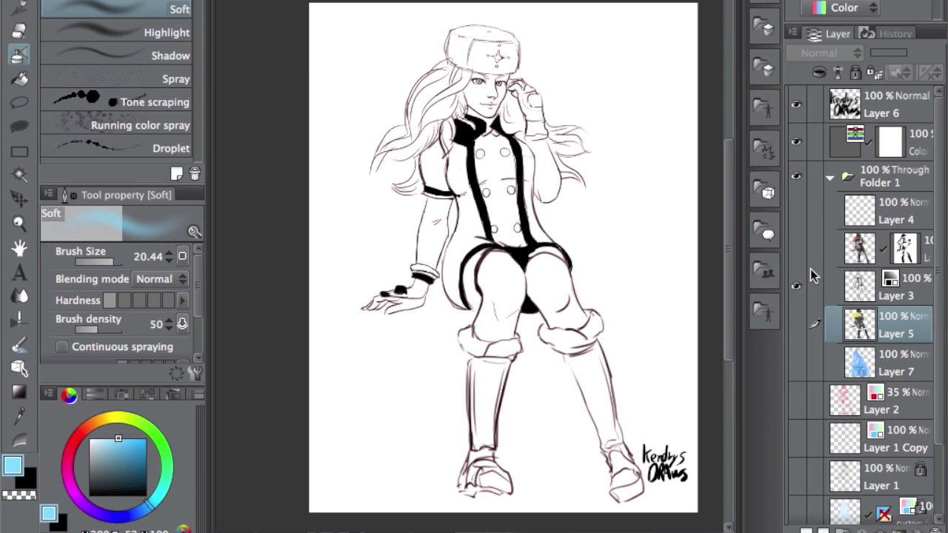
{"action": "scroll", "coordinate": [608, 157], "scroll_direction": "up", "scroll_amount": 2}
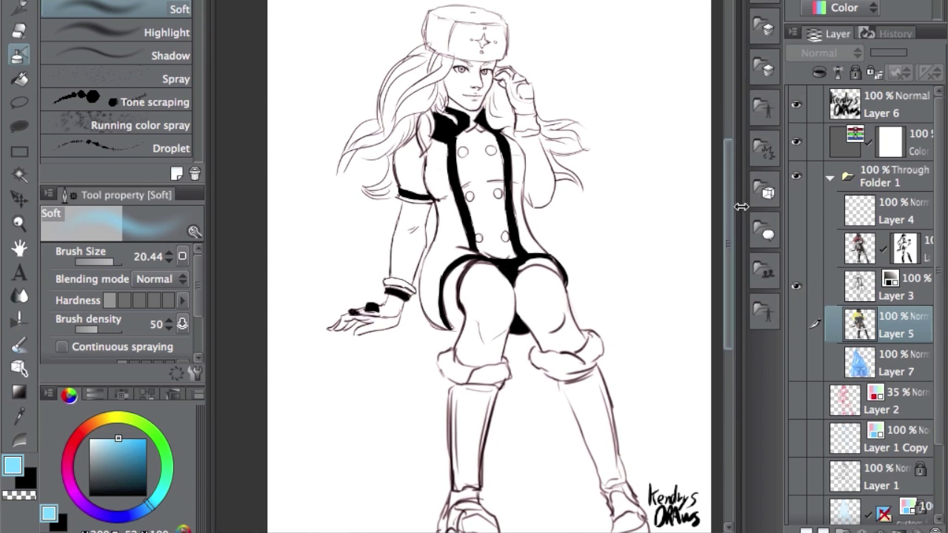
{"action": "left_click", "coordinate": [799, 331]}
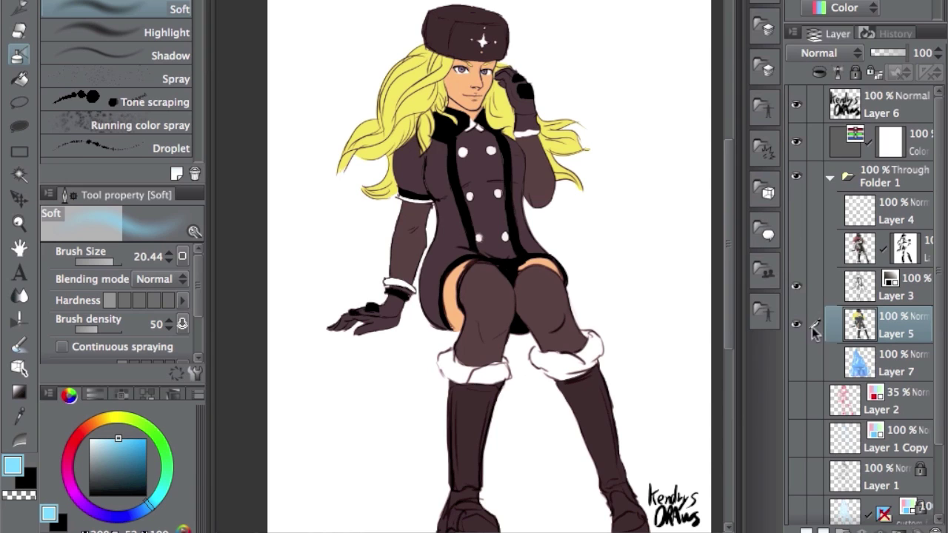
{"action": "left_click", "coordinate": [795, 289]}
{"action": "left_click", "coordinate": [795, 278]}
Step: Duplicate the flat colour Layer 5 and open the Hue/Saturation/Luminosity correction for the copy
{"action": "right_click", "coordinate": [907, 333]}
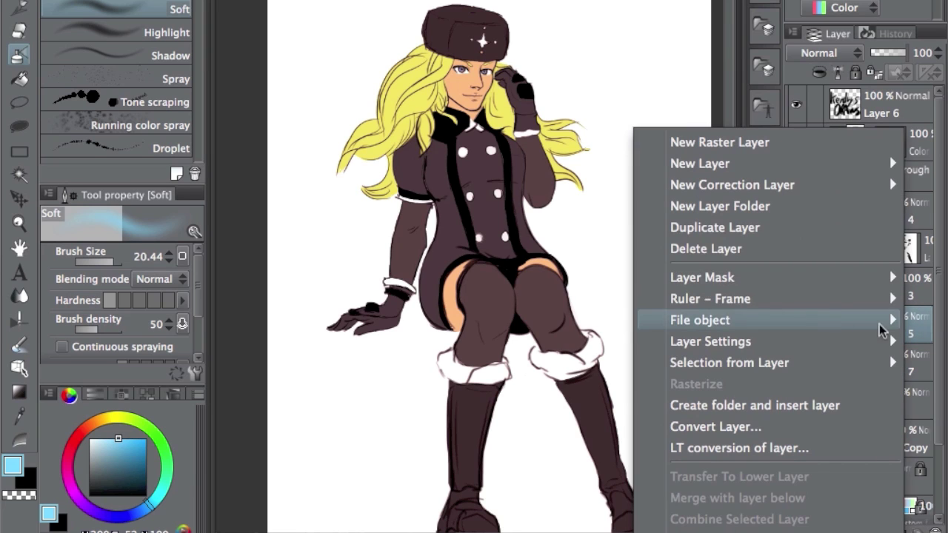
{"action": "left_click", "coordinate": [752, 232]}
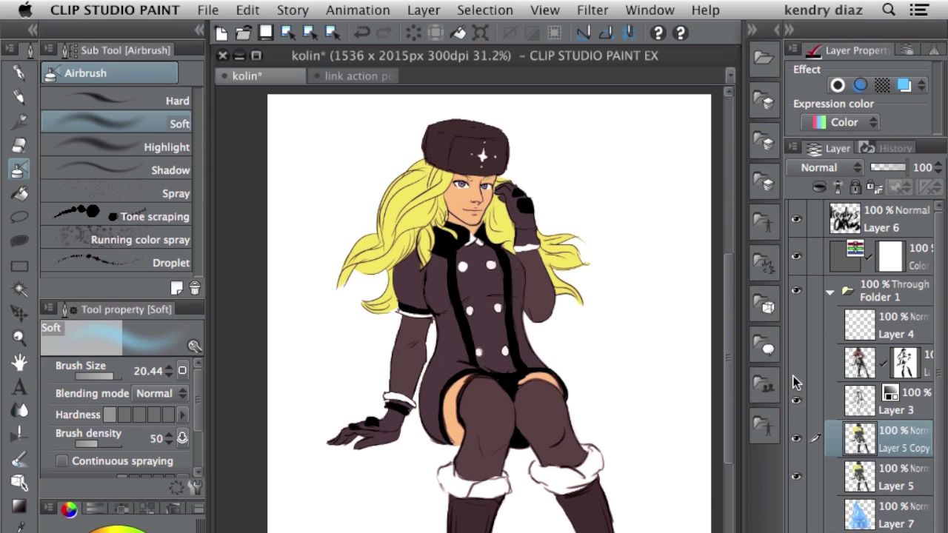
{"action": "left_click", "coordinate": [249, 9]}
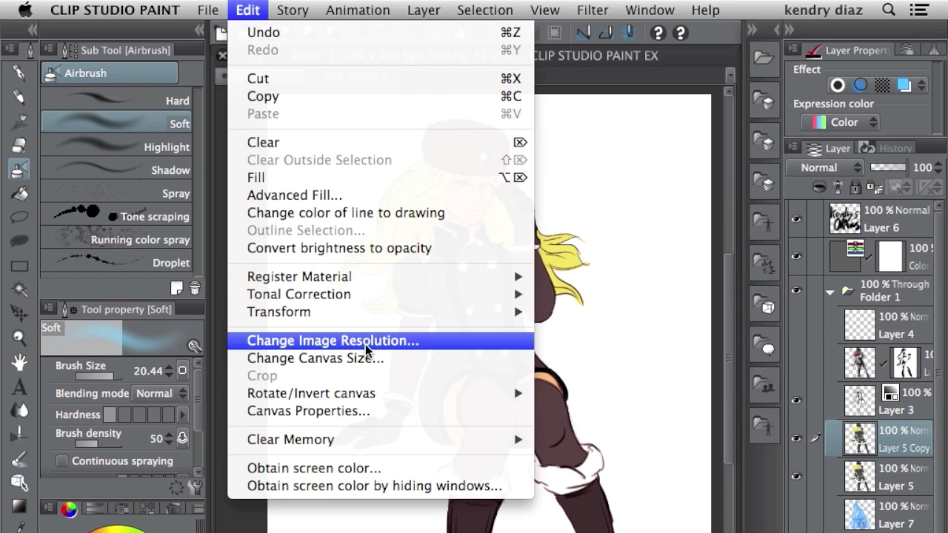
{"action": "mouse_move", "coordinate": [358, 295]}
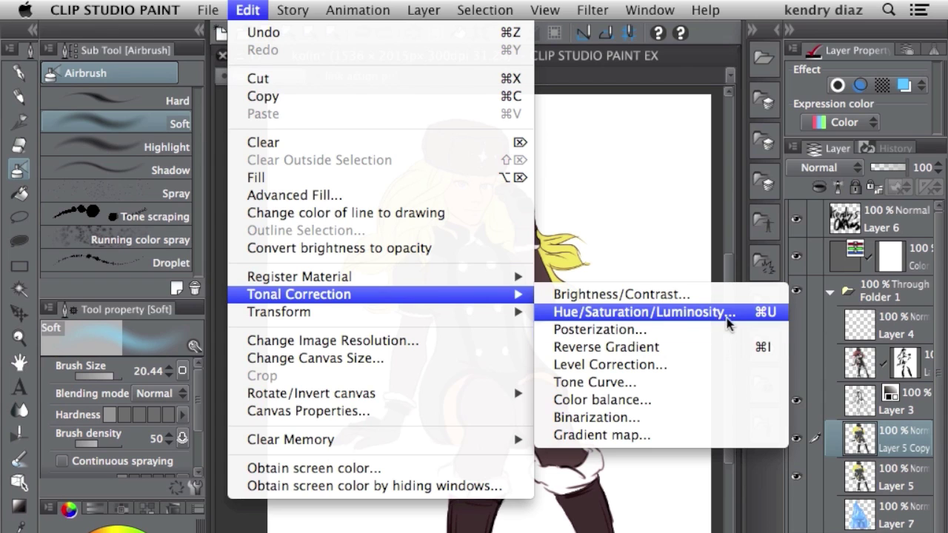
{"action": "left_click", "coordinate": [766, 316]}
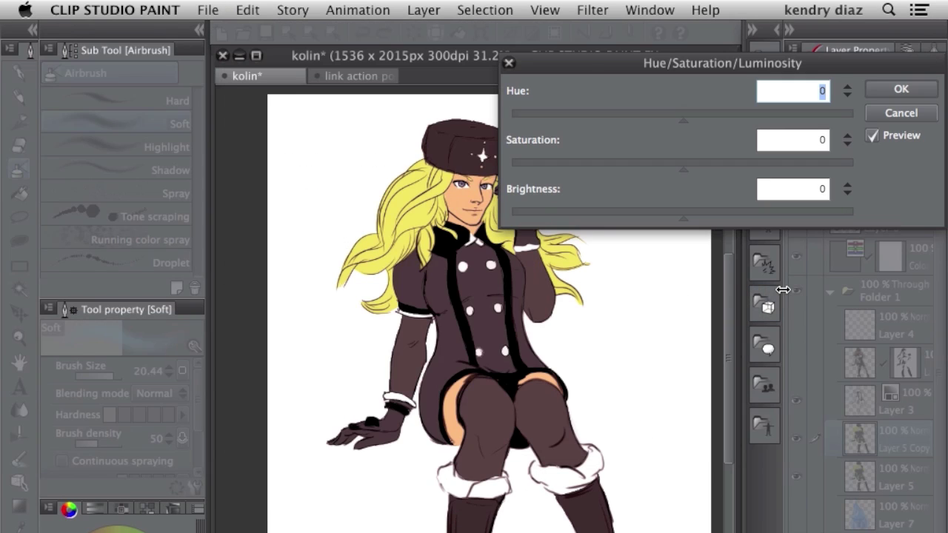
{"action": "left_click_drag", "start_coordinate": [785, 65], "coordinate": [811, 58]}
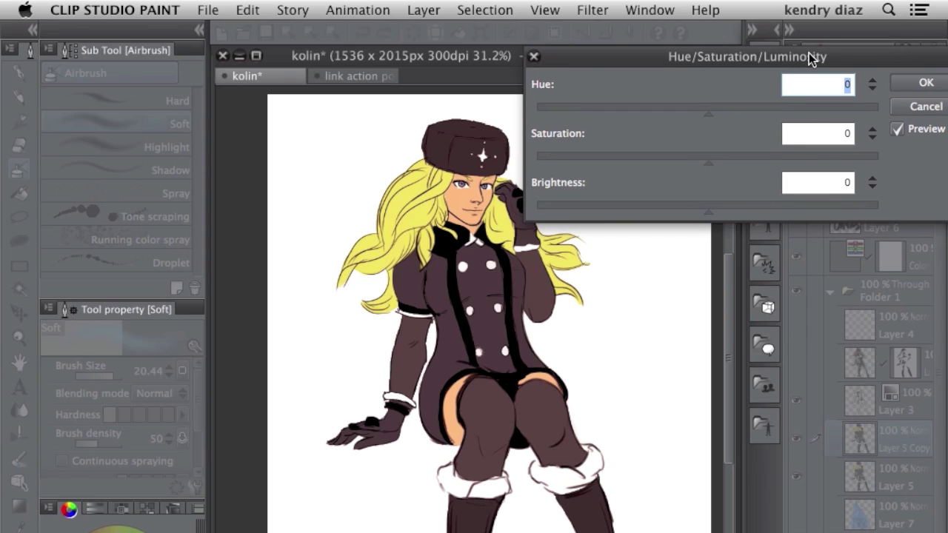
Step: Turn the copied flats into shadow colours by applying hue -26, saturation 2 and brightness -43
{"action": "left_click_drag", "start_coordinate": [708, 206], "coordinate": [639, 215]}
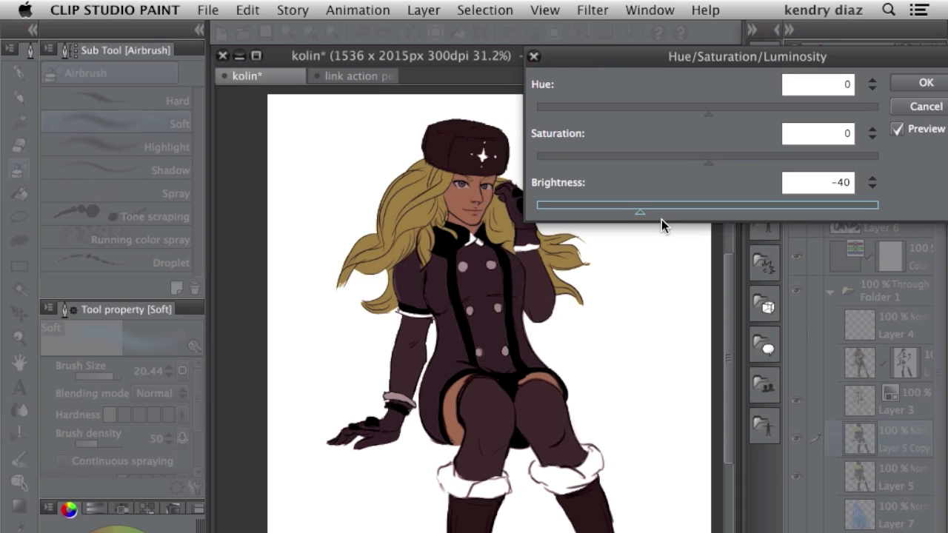
{"action": "left_click", "coordinate": [640, 208]}
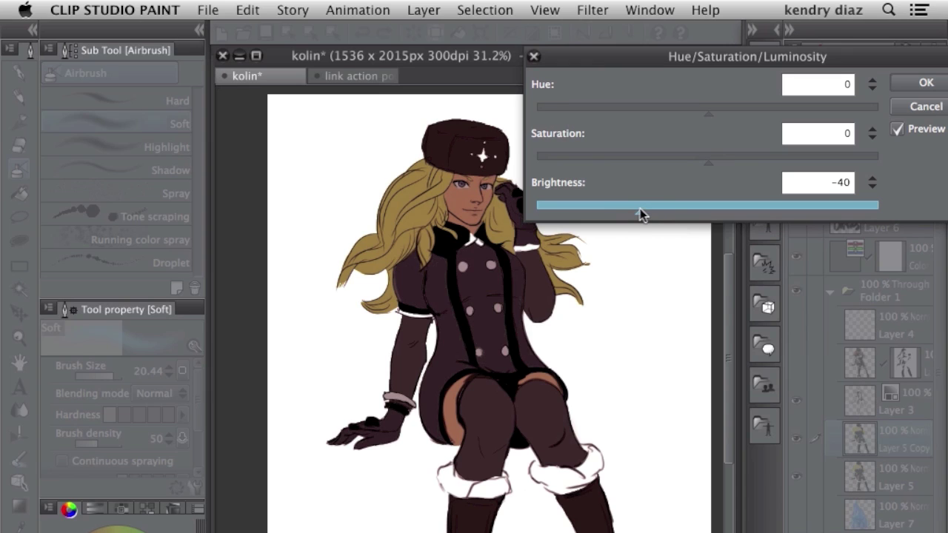
{"action": "left_click_drag", "start_coordinate": [635, 213], "coordinate": [635, 212]}
{"action": "left_click_drag", "start_coordinate": [709, 159], "coordinate": [731, 151]}
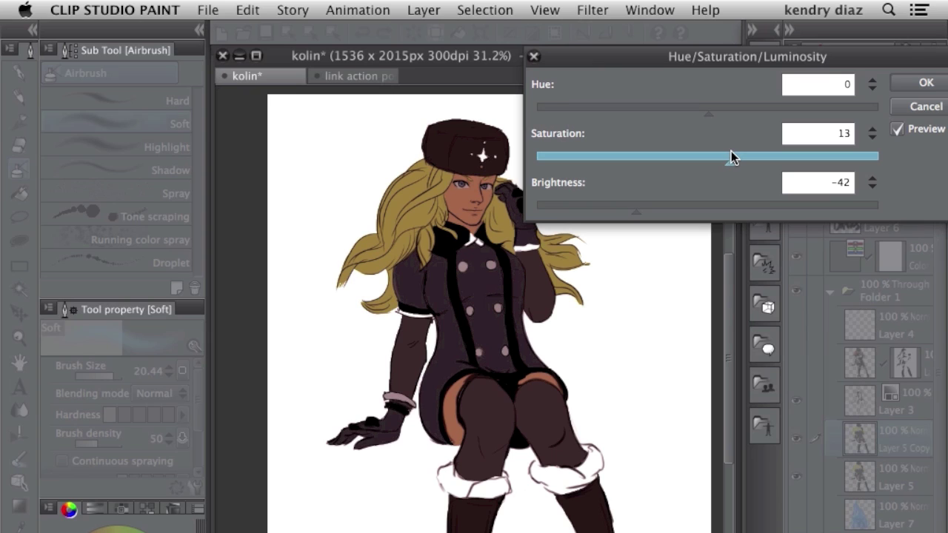
{"action": "left_click_drag", "start_coordinate": [708, 115], "coordinate": [692, 106]}
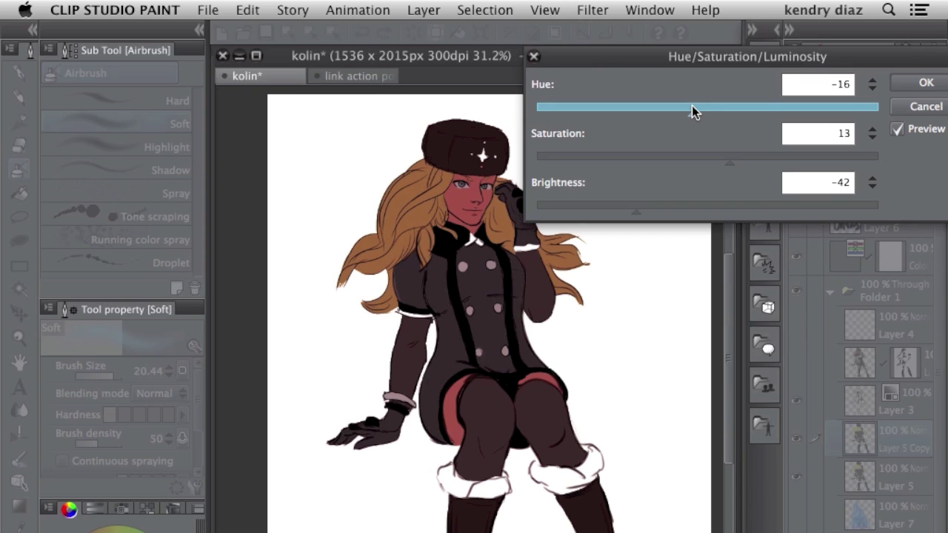
{"action": "left_click_drag", "start_coordinate": [692, 106], "coordinate": [555, 112]}
{"action": "left_click", "coordinate": [683, 106]}
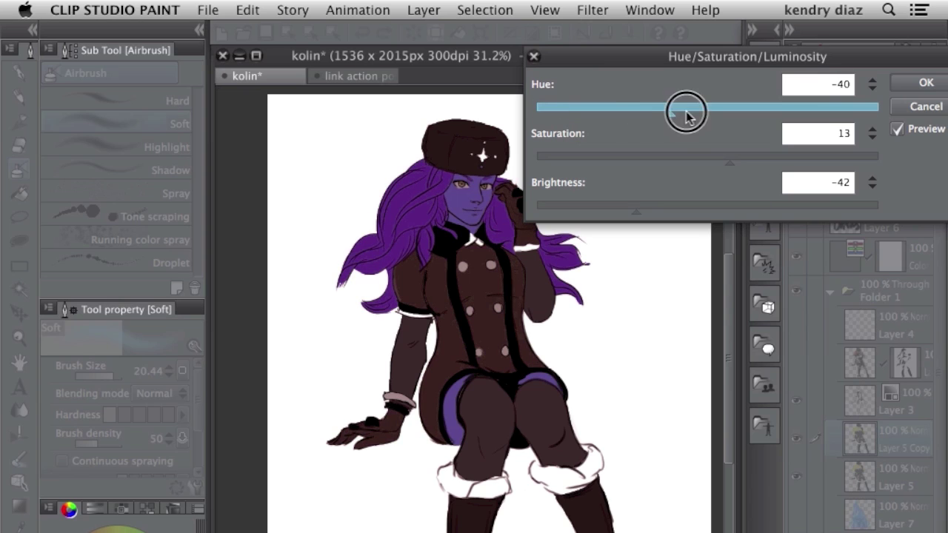
{"action": "left_click_drag", "start_coordinate": [743, 157], "coordinate": [713, 161]}
{"action": "mouse_move", "coordinate": [635, 211]}
{"action": "left_mouse_down"}
{"action": "mouse_move", "coordinate": [745, 209]}
{"action": "mouse_move", "coordinate": [617, 214]}
{"action": "mouse_move", "coordinate": [633, 208]}
{"action": "left_mouse_up"}
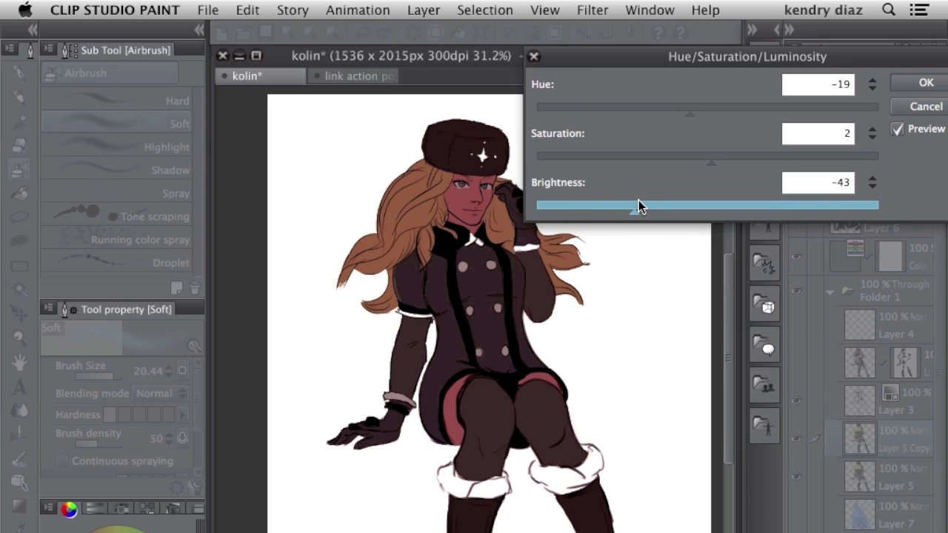
{"action": "left_click", "coordinate": [683, 108]}
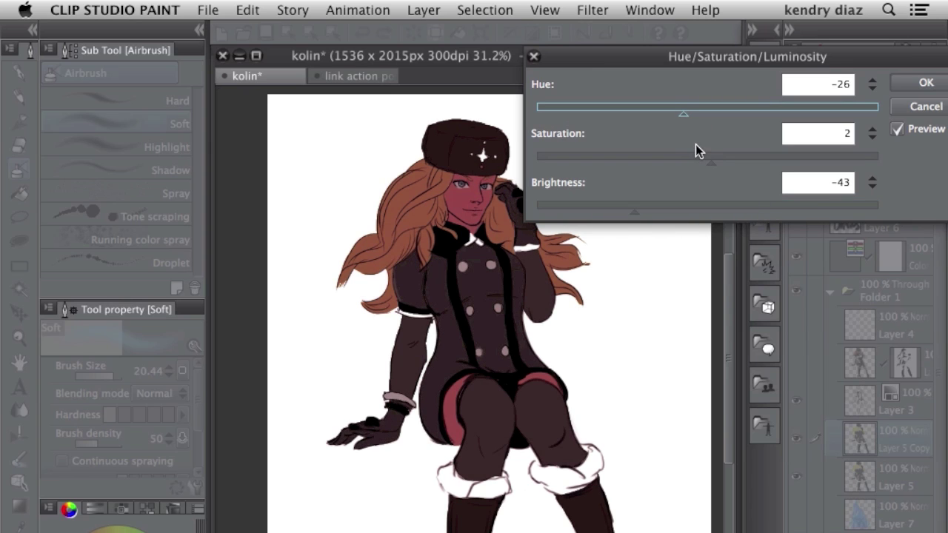
{"action": "left_click", "coordinate": [926, 83]}
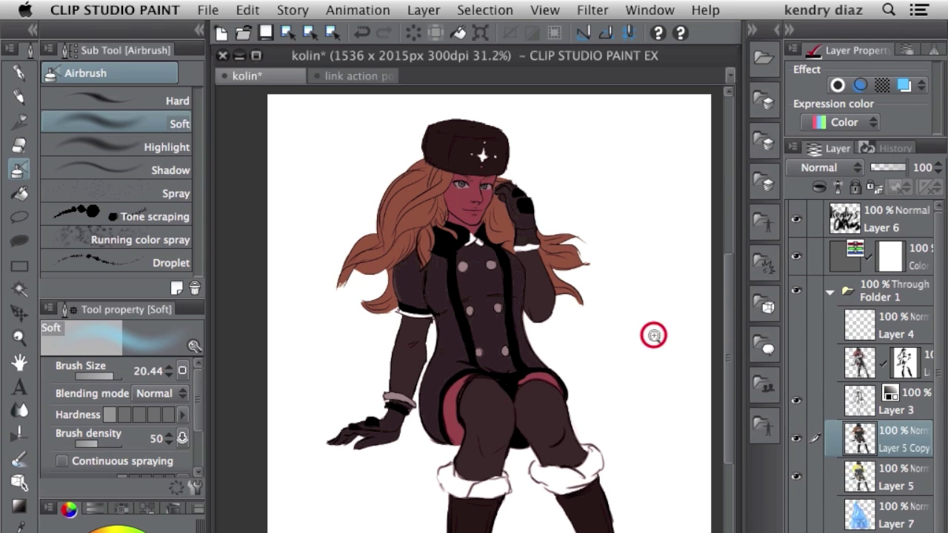
Step: Toggle the visibility of Layer 5 Copy to compare the darkened colours with the original flats beneath
{"action": "scroll", "coordinate": [652, 334], "scroll_direction": "down", "scroll_amount": 2}
{"action": "scroll", "coordinate": [649, 336], "scroll_direction": "up", "scroll_amount": 3}
{"action": "scroll", "coordinate": [669, 330], "scroll_direction": "down", "scroll_amount": 1}
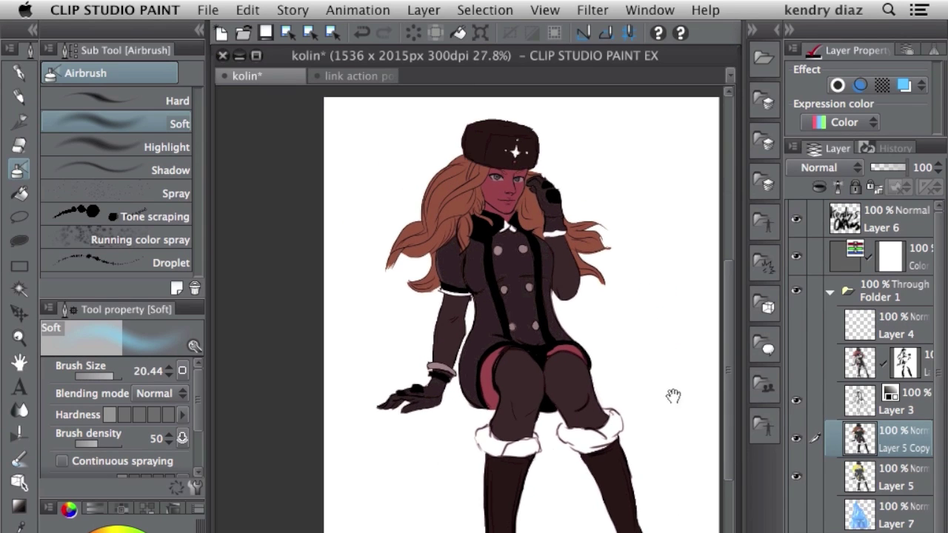
{"action": "left_click", "coordinate": [795, 443]}
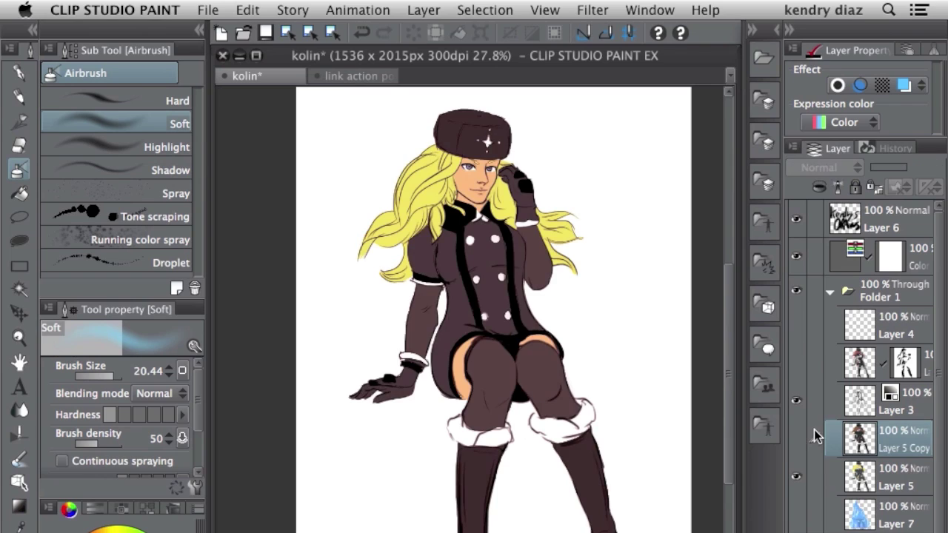
{"action": "left_click", "coordinate": [795, 440]}
{"action": "left_click", "coordinate": [797, 373]}
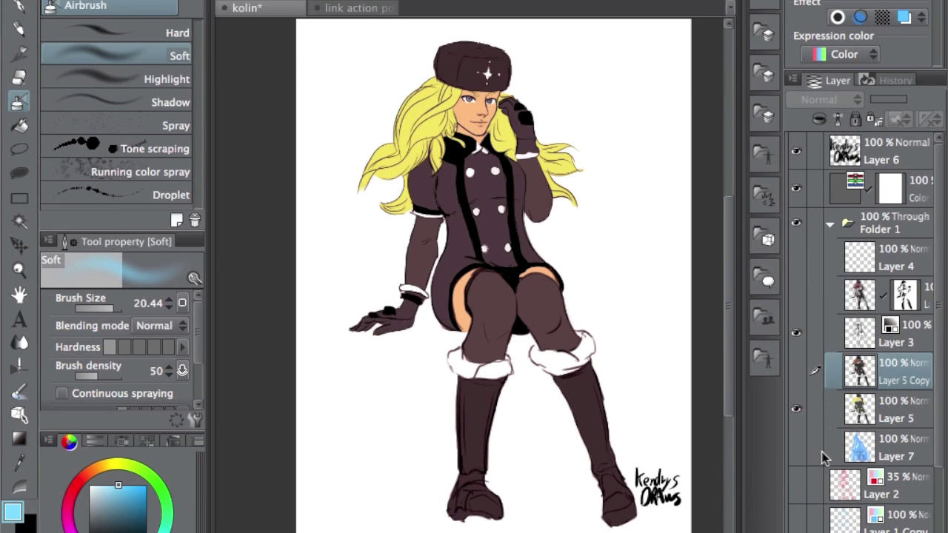
{"action": "left_click", "coordinate": [907, 416]}
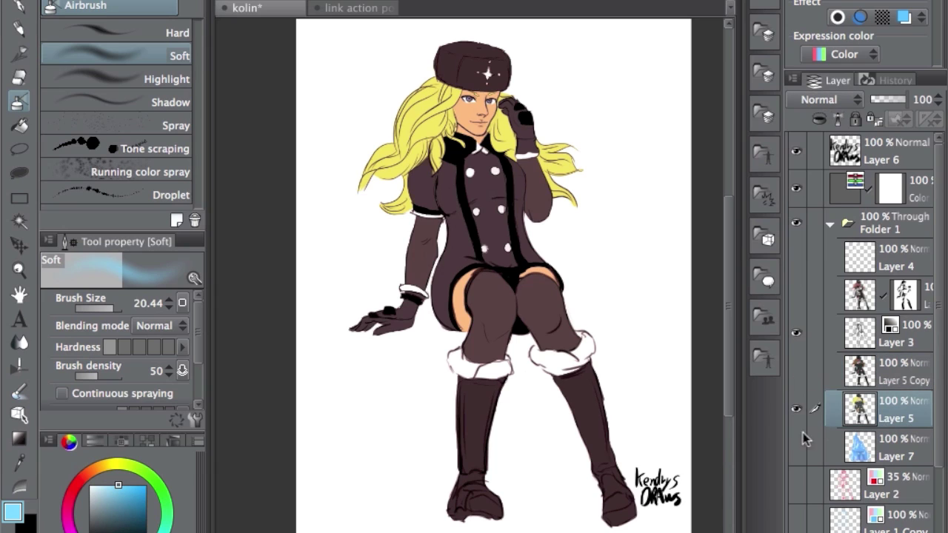
{"action": "left_click", "coordinate": [796, 371]}
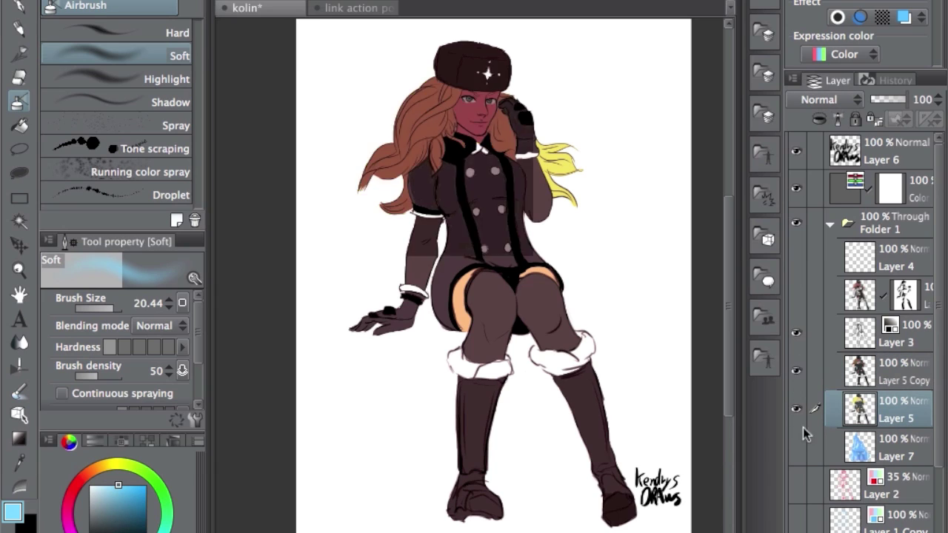
Step: Select the darkened Layer 5 Copy and add a layer mask to it
{"action": "left_click", "coordinate": [904, 370]}
{"action": "right_click", "coordinate": [905, 367]}
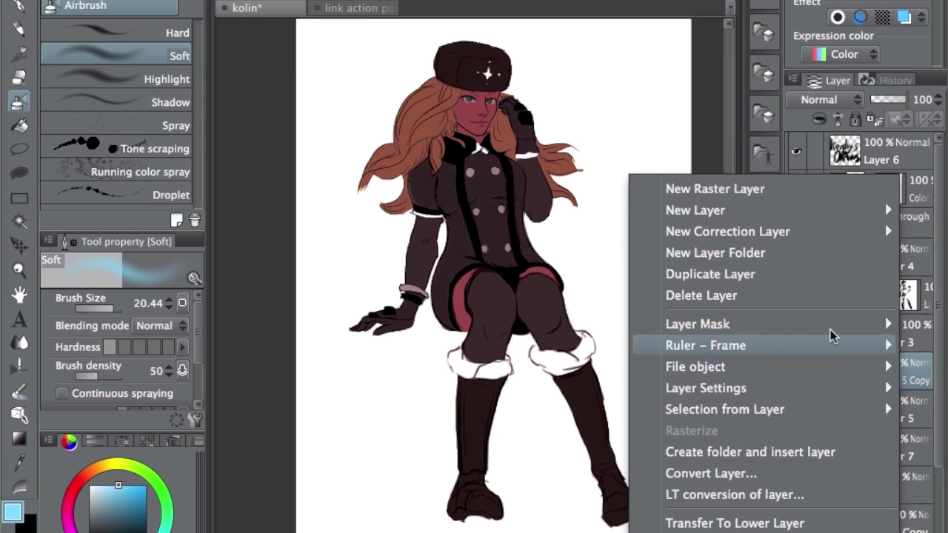
{"action": "mouse_move", "coordinate": [720, 334]}
{"action": "left_click", "coordinate": [544, 350]}
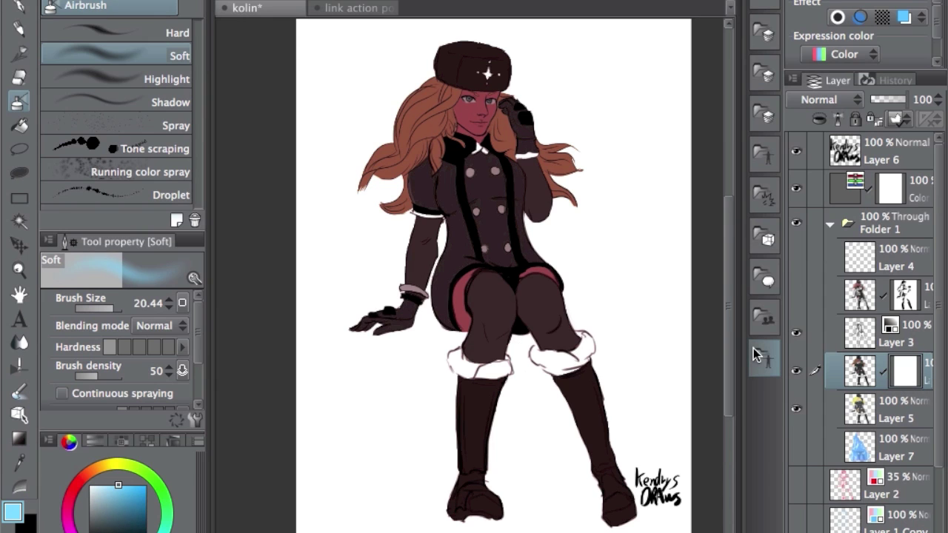
Step: Try revealing the light colours on the face and hair with the Soft eraser on the mask, then undo it
{"action": "left_click", "coordinate": [603, 209], "text": "alt"}
{"action": "left_click", "coordinate": [621, 170], "text": "super"}
{"action": "left_click_drag", "start_coordinate": [633, 214], "coordinate": [593, 202]}
{"action": "left_click", "coordinate": [592, 201], "text": "super"}
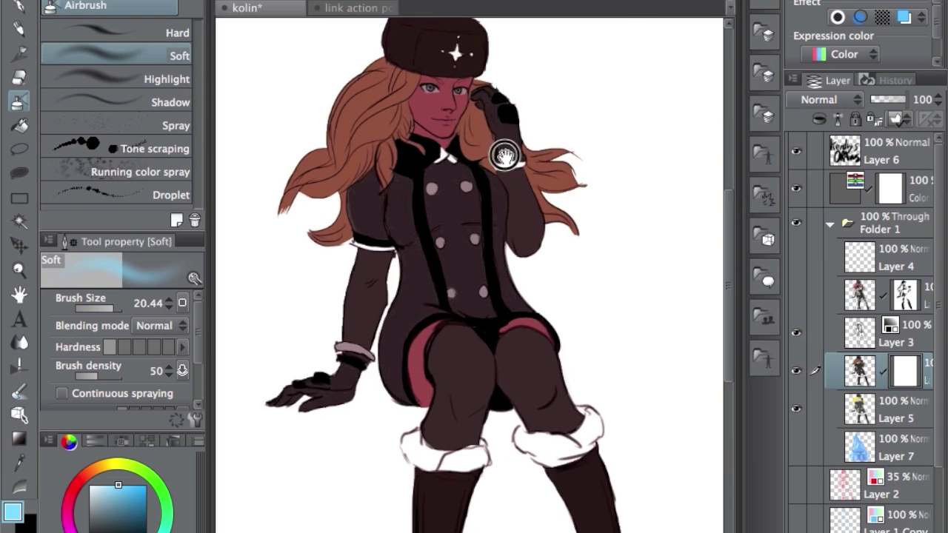
{"action": "left_click_drag", "start_coordinate": [469, 117], "coordinate": [514, 155]}
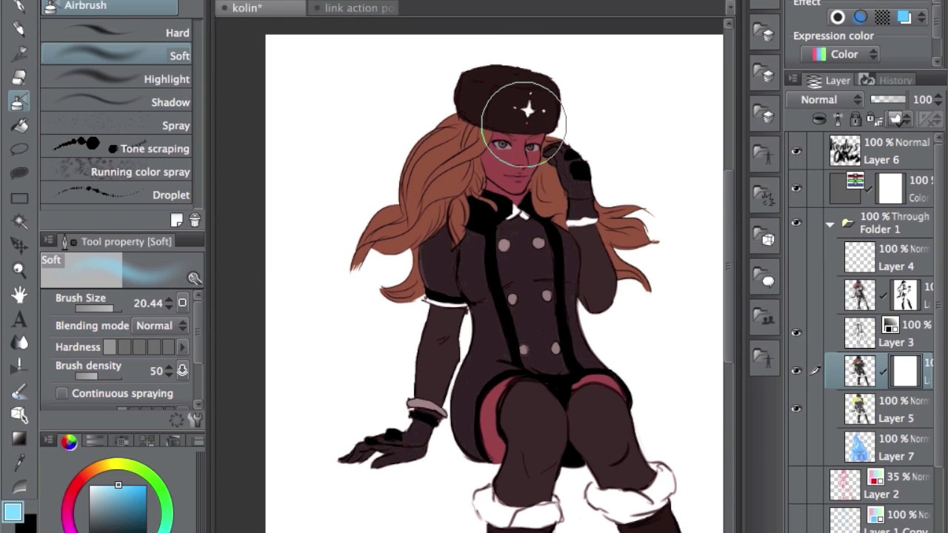
{"action": "key", "text": "e"}
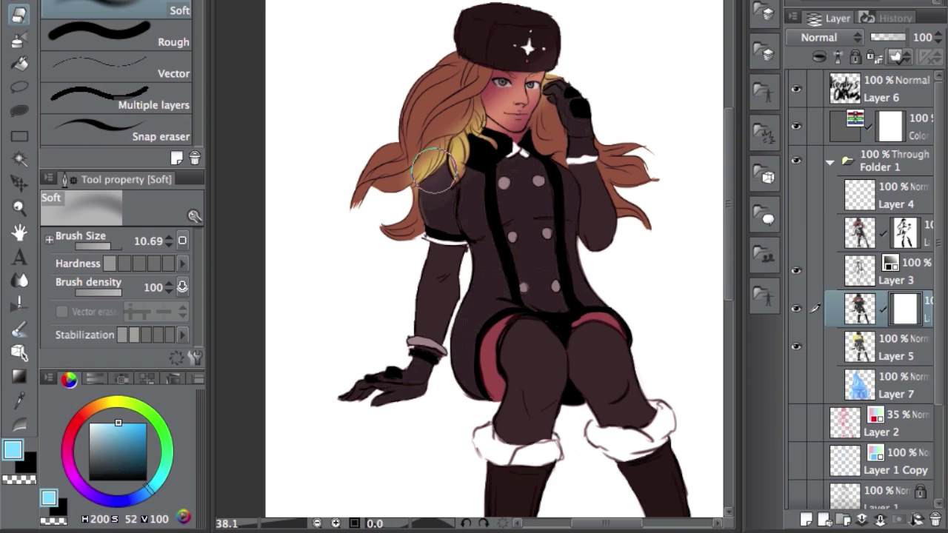
{"action": "left_click_drag", "start_coordinate": [434, 171], "coordinate": [482, 150]}
{"action": "scroll", "coordinate": [571, 95], "scroll_direction": "down", "scroll_amount": 3}
{"action": "key", "text": "super+z"}
{"action": "scroll", "coordinate": [571, 95], "scroll_direction": "up", "scroll_amount": 2}
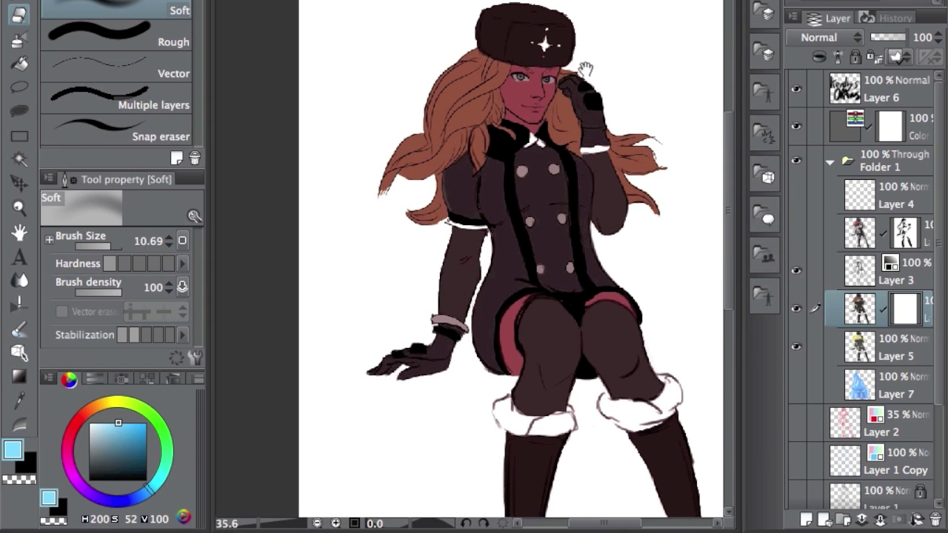
Step: Try erasing the mask over the face and hair with the Hard eraser at size 8.24, then undo the strokes
{"action": "mouse_move", "coordinate": [570, 33]}
{"action": "left_mouse_down"}
{"action": "mouse_move", "coordinate": [545, 51]}
{"action": "mouse_move", "coordinate": [495, 127]}
{"action": "left_mouse_up"}
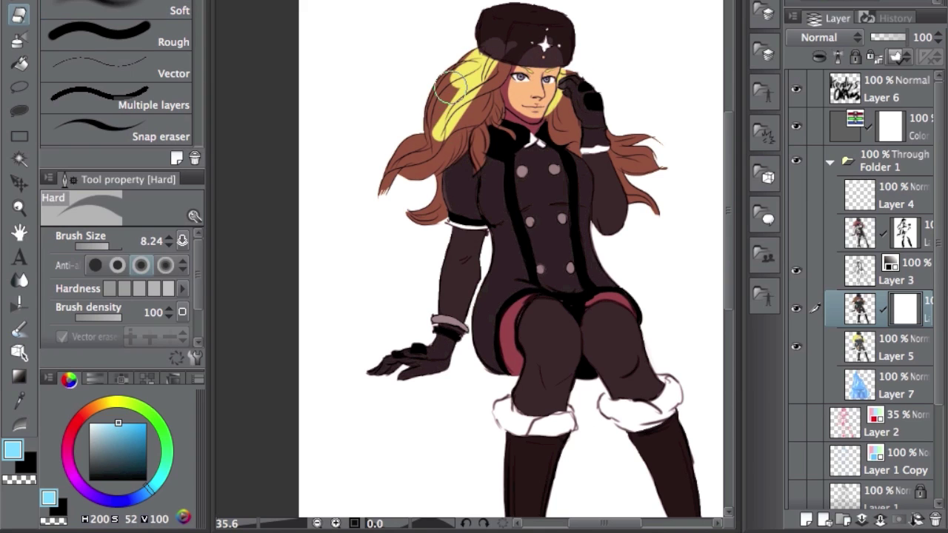
{"action": "left_click_drag", "start_coordinate": [453, 89], "coordinate": [392, 185]}
{"action": "scroll", "coordinate": [613, 180], "scroll_direction": "down", "scroll_amount": 3}
{"action": "scroll", "coordinate": [626, 100], "scroll_direction": "up", "scroll_amount": 2}
{"action": "key", "text": "super+z"}
{"action": "key", "text": "super+z"}
Step: Erase hard-edged light areas on the hair and face in the mask using the Hard eraser at size 4.74
{"action": "left_click_drag", "start_coordinate": [473, 70], "coordinate": [482, 62]}
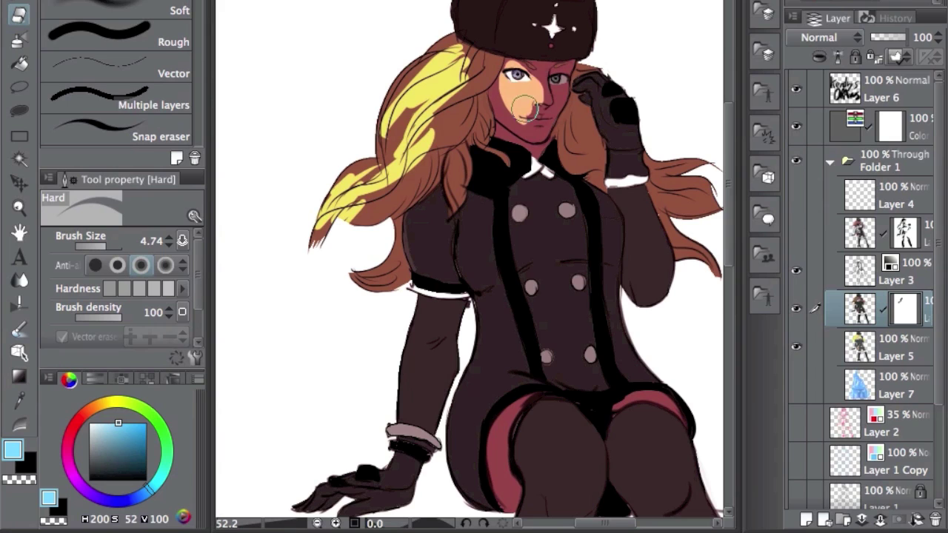
{"action": "mouse_move", "coordinate": [527, 106]}
{"action": "left_mouse_down"}
{"action": "mouse_move", "coordinate": [536, 80]}
{"action": "mouse_move", "coordinate": [522, 122]}
{"action": "mouse_move", "coordinate": [529, 115]}
{"action": "mouse_move", "coordinate": [497, 80]}
{"action": "left_mouse_up"}
{"action": "mouse_move", "coordinate": [530, 130]}
{"action": "left_mouse_down"}
{"action": "mouse_move", "coordinate": [523, 117]}
{"action": "mouse_move", "coordinate": [527, 130]}
{"action": "left_mouse_up"}
{"action": "left_click_drag", "start_coordinate": [544, 89], "coordinate": [539, 83]}
{"action": "scroll", "coordinate": [595, 151], "scroll_direction": "down", "scroll_amount": 3}
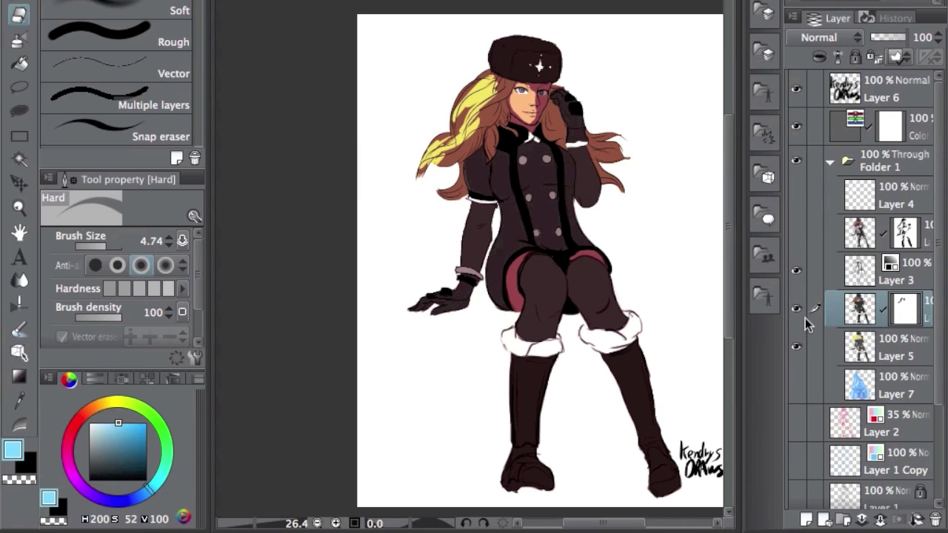
{"action": "scroll", "coordinate": [597, 120], "scroll_direction": "up", "scroll_amount": 2}
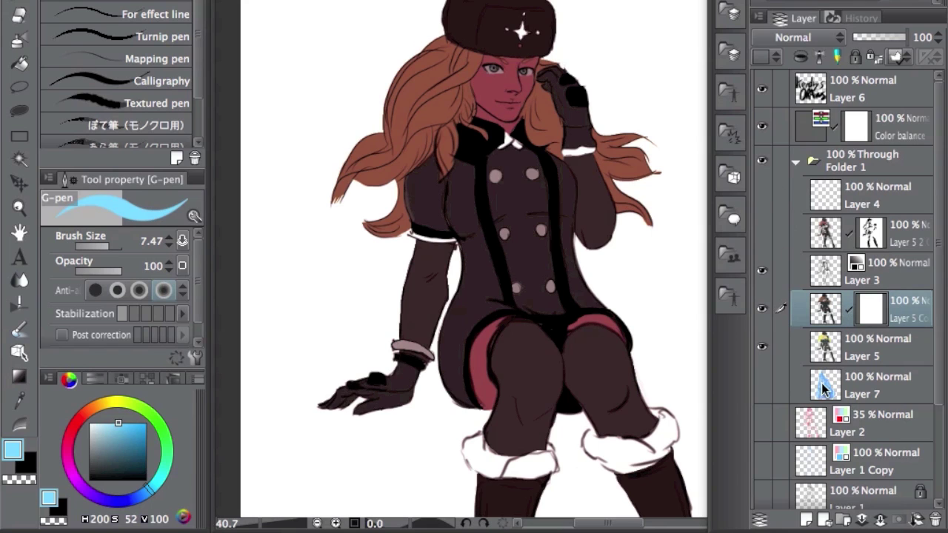
Step: Try masking out light areas of the figure using the G-pen with transparent colour, undoing each trial stroke
{"action": "key", "text": "c"}
{"action": "mouse_move", "coordinate": [459, 137]}
{"action": "left_mouse_down"}
{"action": "mouse_move", "coordinate": [546, 59]}
{"action": "mouse_move", "coordinate": [381, 238]}
{"action": "left_mouse_up"}
{"action": "key", "text": "super+z"}
{"action": "mouse_move", "coordinate": [526, 81]}
{"action": "left_mouse_down"}
{"action": "mouse_move", "coordinate": [525, 52]}
{"action": "mouse_move", "coordinate": [496, 103]}
{"action": "mouse_move", "coordinate": [422, 137]}
{"action": "mouse_move", "coordinate": [474, 233]}
{"action": "left_mouse_up"}
{"action": "mouse_move", "coordinate": [588, 110]}
{"action": "left_mouse_down"}
{"action": "mouse_move", "coordinate": [559, 135]}
{"action": "mouse_move", "coordinate": [576, 116]}
{"action": "left_mouse_up"}
{"action": "key", "text": "super+z"}
{"action": "key", "text": "super+z"}
{"action": "mouse_move", "coordinate": [555, 76]}
{"action": "left_mouse_down"}
{"action": "mouse_move", "coordinate": [468, 74]}
{"action": "mouse_move", "coordinate": [528, 75]}
{"action": "mouse_move", "coordinate": [530, 109]}
{"action": "left_mouse_up"}
{"action": "key", "text": "super+z"}
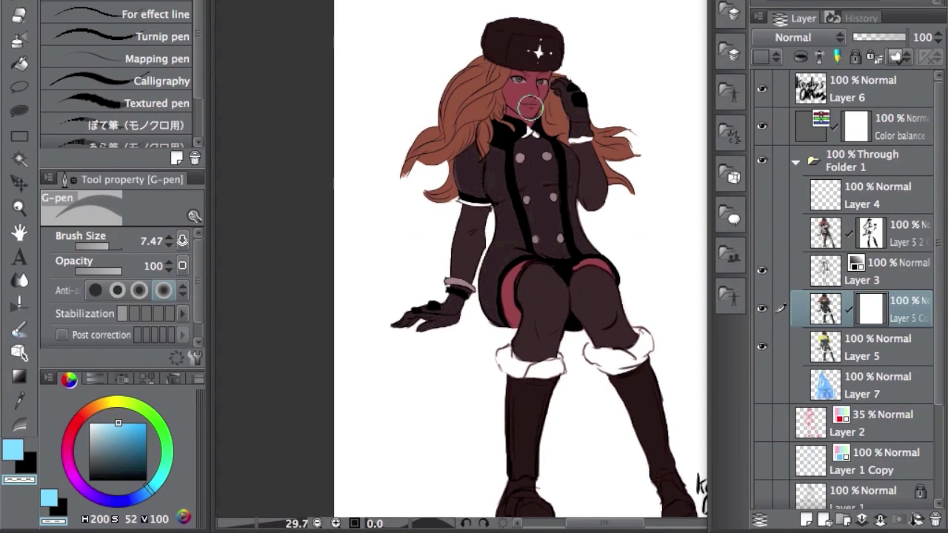
Step: Mask out a diagonal area across the face, inner hair and shoulder using the transparent G-pen at size 7.47
{"action": "left_click_drag", "start_coordinate": [630, 161], "coordinate": [664, 195]}
{"action": "mouse_move", "coordinate": [557, 87]}
{"action": "left_mouse_down"}
{"action": "mouse_move", "coordinate": [525, 110]}
{"action": "mouse_move", "coordinate": [540, 104]}
{"action": "mouse_move", "coordinate": [530, 181]}
{"action": "left_mouse_up"}
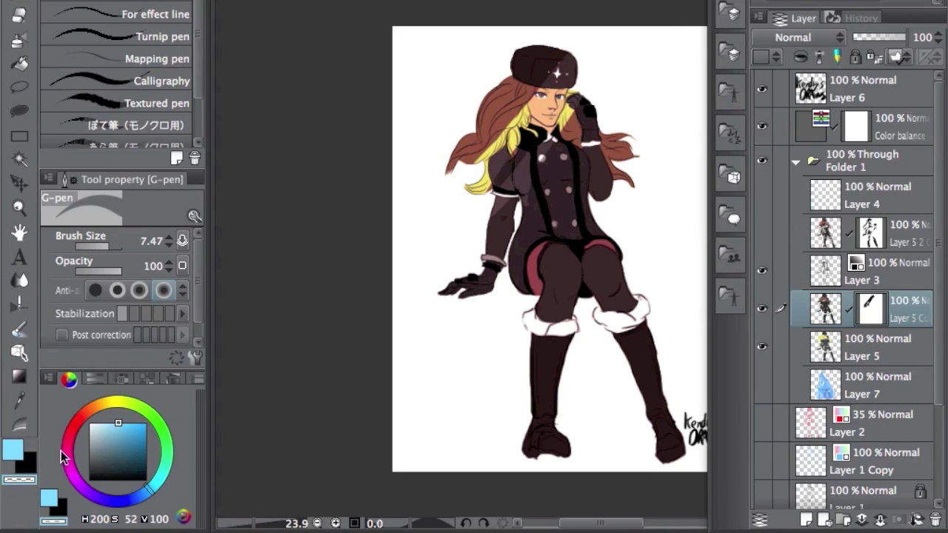
Step: Restore the masked-out diagonal area across the face, hair and shoulder using the G-pen in opaque blue at size 7.47
{"action": "scroll", "coordinate": [562, 111], "scroll_direction": "up", "scroll_amount": 2}
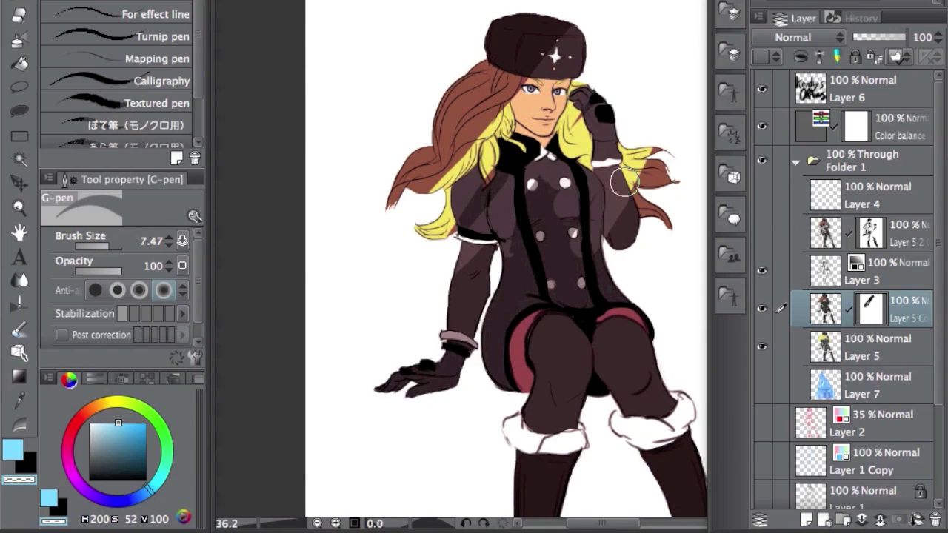
{"action": "left_click", "coordinate": [13, 449]}
{"action": "mouse_move", "coordinate": [570, 97]}
{"action": "left_mouse_down"}
{"action": "mouse_move", "coordinate": [498, 192]}
{"action": "mouse_move", "coordinate": [516, 100]}
{"action": "mouse_move", "coordinate": [549, 69]}
{"action": "mouse_move", "coordinate": [445, 224]}
{"action": "mouse_move", "coordinate": [466, 139]}
{"action": "mouse_move", "coordinate": [415, 279]}
{"action": "mouse_move", "coordinate": [476, 281]}
{"action": "mouse_move", "coordinate": [588, 74]}
{"action": "mouse_move", "coordinate": [554, 80]}
{"action": "mouse_move", "coordinate": [535, 217]}
{"action": "mouse_move", "coordinate": [565, 125]}
{"action": "mouse_move", "coordinate": [575, 237]}
{"action": "mouse_move", "coordinate": [624, 152]}
{"action": "mouse_move", "coordinate": [620, 227]}
{"action": "left_mouse_up"}
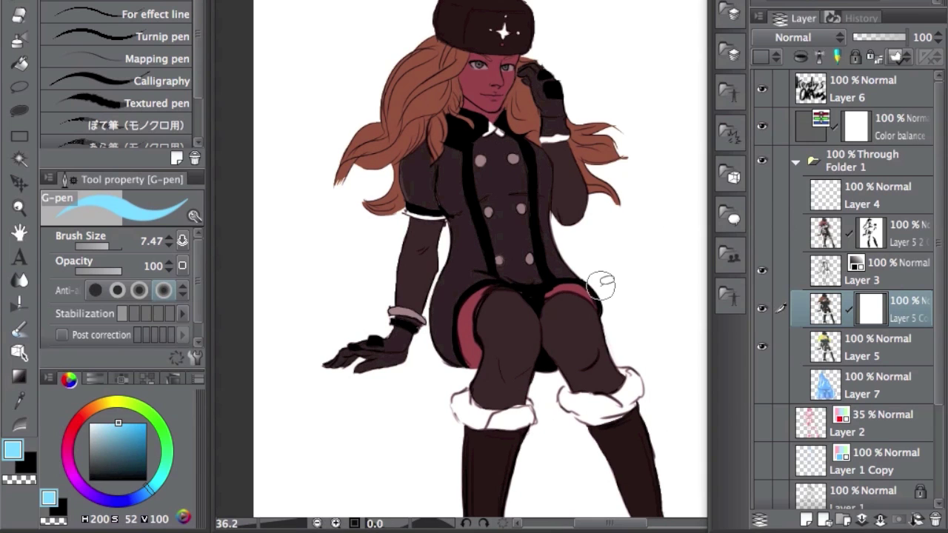
Step: Try erasing the mask softly over the hair beside the face with the Soft eraser at size 5.31
{"action": "key", "text": "m"}
{"action": "scroll", "coordinate": [465, 45], "scroll_direction": "up", "scroll_amount": 2}
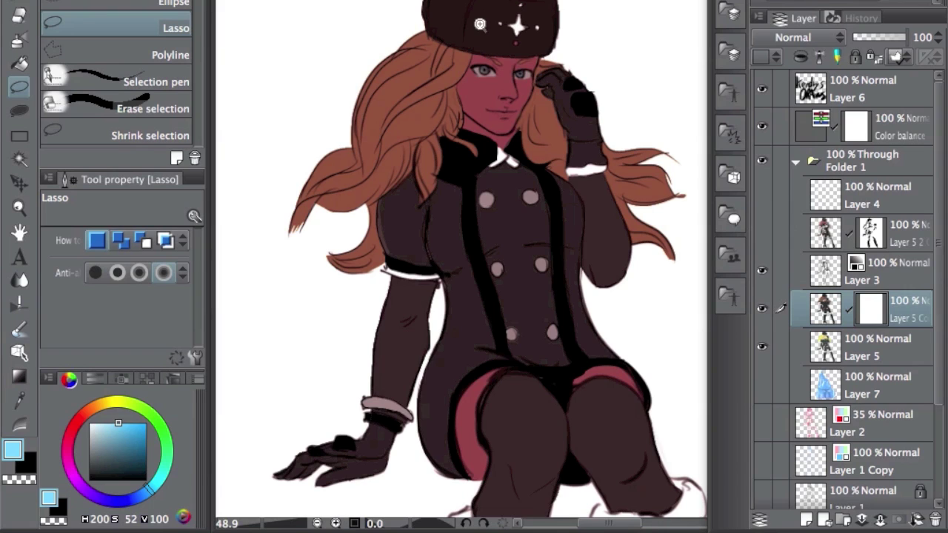
{"action": "scroll", "coordinate": [482, 75], "scroll_direction": "up", "scroll_amount": 1}
{"action": "key", "text": "e"}
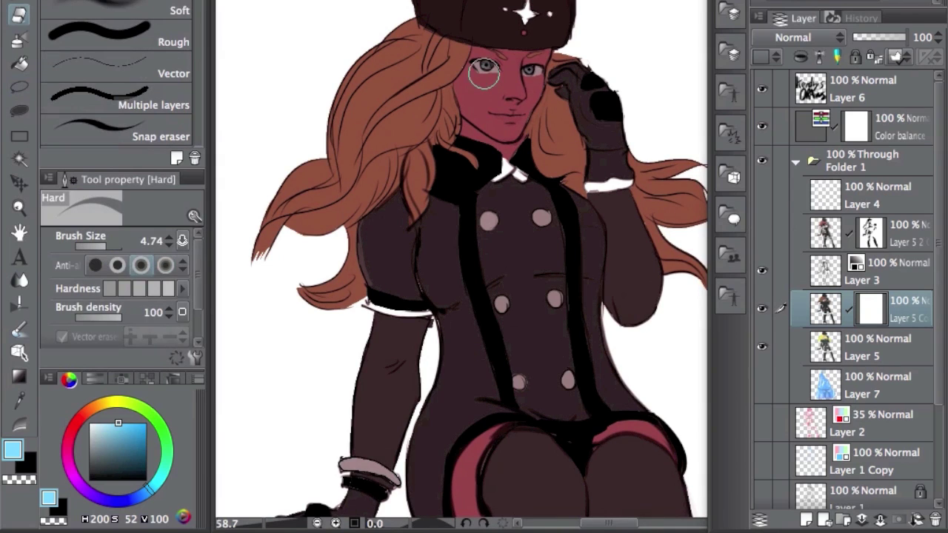
{"action": "left_click", "coordinate": [191, 10]}
{"action": "mouse_move", "coordinate": [484, 84]}
{"action": "left_mouse_down"}
{"action": "mouse_move", "coordinate": [460, 86]}
{"action": "mouse_move", "coordinate": [472, 79]}
{"action": "mouse_move", "coordinate": [371, 152]}
{"action": "mouse_move", "coordinate": [365, 186]}
{"action": "left_mouse_up"}
{"action": "left_click_drag", "start_coordinate": [436, 59], "coordinate": [459, 30]}
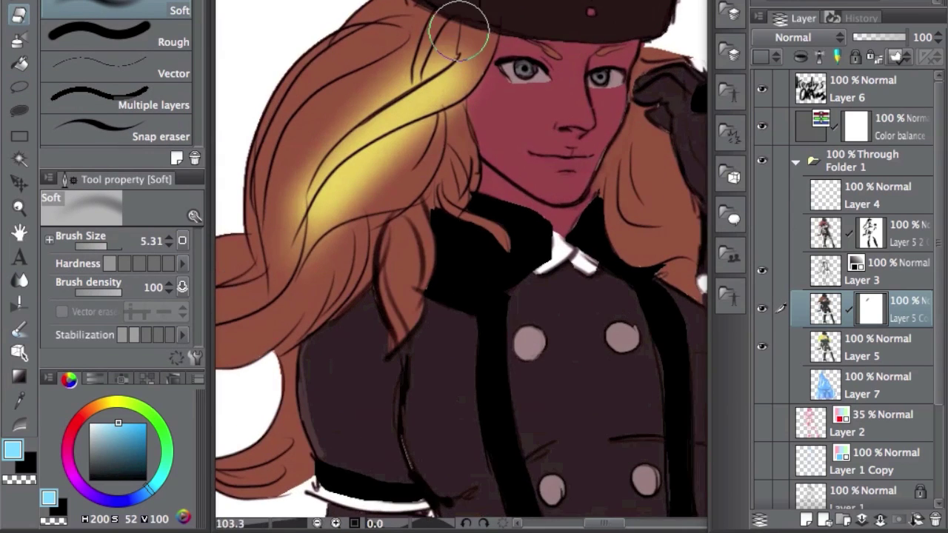
{"action": "mouse_move", "coordinate": [294, 224]}
{"action": "left_mouse_down"}
{"action": "mouse_move", "coordinate": [275, 222]}
{"action": "mouse_move", "coordinate": [297, 267]}
{"action": "left_mouse_up"}
Step: Try revealing light on the hair and face in the mask using the Soft airbrush in transparent colour at size 15.57
{"action": "left_click", "coordinate": [18, 38]}
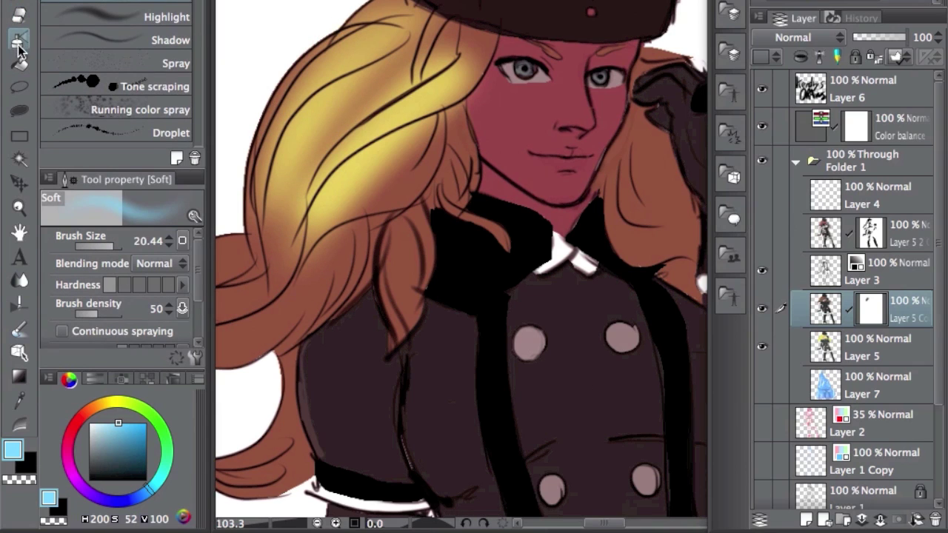
{"action": "scroll", "coordinate": [437, 11], "scroll_direction": "down", "scroll_amount": 5}
{"action": "key", "text": "bracketleft"}
{"action": "key", "text": "bracketleft"}
{"action": "mouse_move", "coordinate": [474, 37]}
{"action": "left_mouse_down"}
{"action": "mouse_move", "coordinate": [368, 165]}
{"action": "mouse_move", "coordinate": [408, 66]}
{"action": "left_mouse_up"}
{"action": "key", "text": "x"}
{"action": "key", "text": "x"}
{"action": "left_click", "coordinate": [22, 479]}
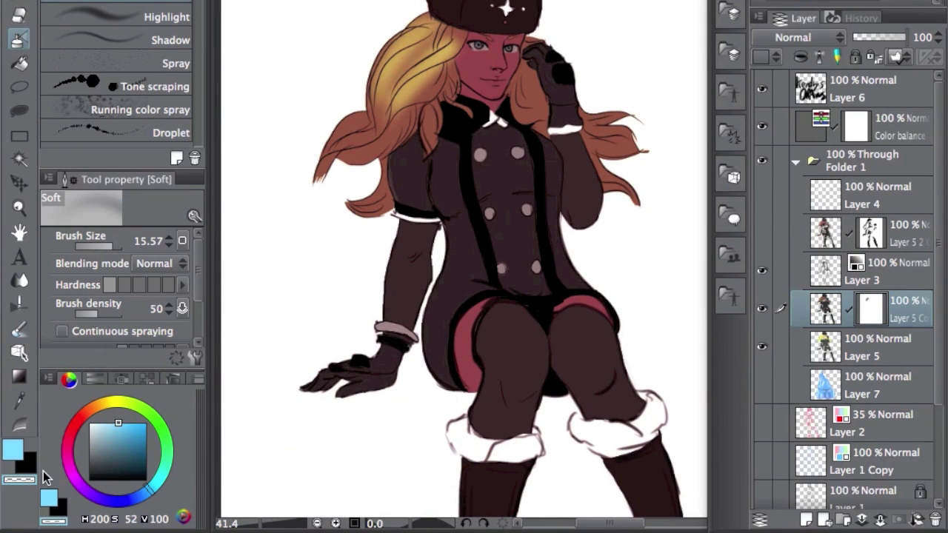
{"action": "left_click_drag", "start_coordinate": [461, 41], "coordinate": [361, 185]}
{"action": "left_click_drag", "start_coordinate": [436, 31], "coordinate": [343, 175]}
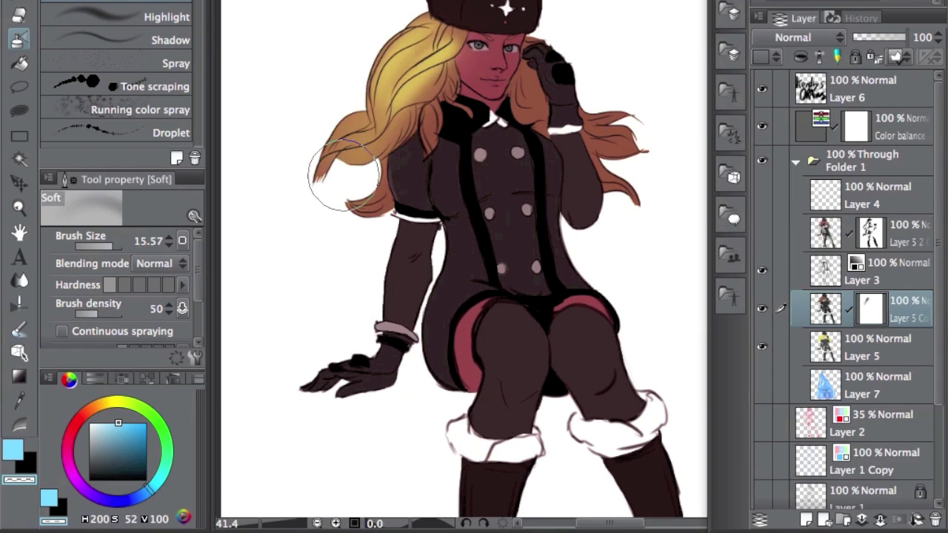
{"action": "left_click_drag", "start_coordinate": [468, 15], "coordinate": [363, 128]}
{"action": "mouse_move", "coordinate": [489, 42]}
{"action": "left_mouse_down"}
{"action": "mouse_move", "coordinate": [520, 57]}
{"action": "mouse_move", "coordinate": [487, 81]}
{"action": "mouse_move", "coordinate": [508, 58]}
{"action": "left_mouse_up"}
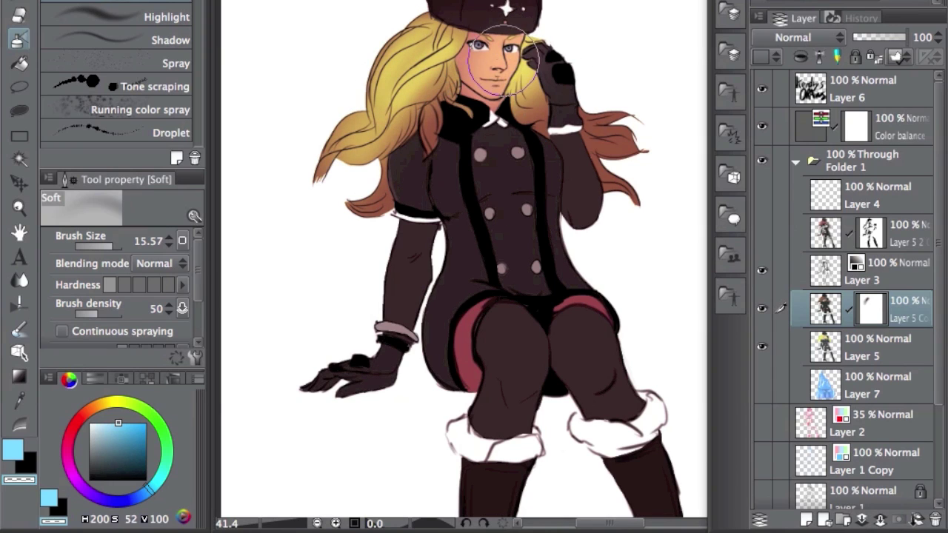
Step: Undo all the soft trial strokes on the mask and compare the figure with the darkened layer hidden and shown
{"action": "left_click", "coordinate": [18, 446]}
{"action": "key", "text": "super+z"}
{"action": "key", "text": "super+z"}
{"action": "key", "text": "super+z"}
{"action": "key", "text": "super+z"}
{"action": "key", "text": "super+z"}
{"action": "key", "text": "super+z"}
{"action": "mouse_move", "coordinate": [578, 103]}
{"action": "left_mouse_down"}
{"action": "mouse_move", "coordinate": [523, 169]}
{"action": "mouse_move", "coordinate": [492, 169]}
{"action": "left_mouse_up"}
{"action": "scroll", "coordinate": [564, 159], "scroll_direction": "up", "scroll_amount": 1}
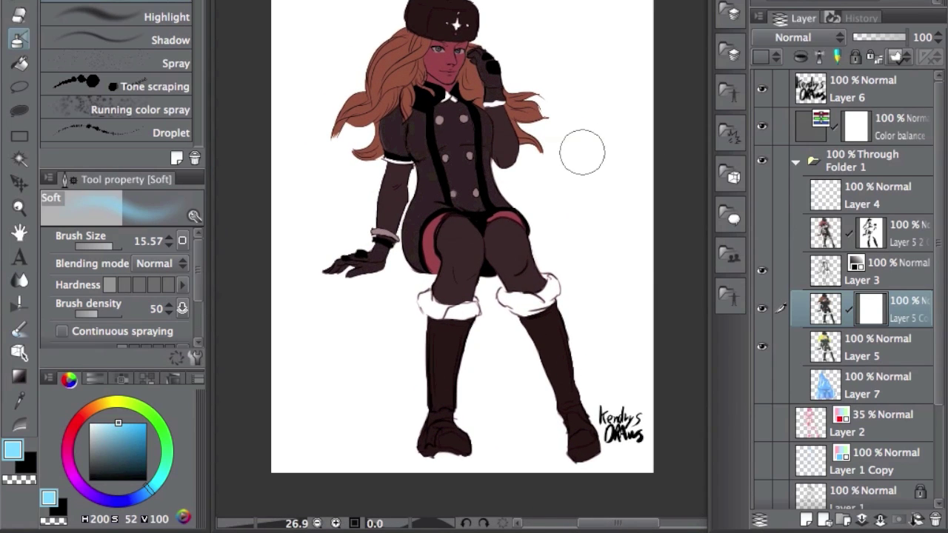
{"action": "left_click", "coordinate": [762, 308]}
{"action": "left_click", "coordinate": [762, 308]}
Step: Lasso a pointed highlight shape on the upper hair beside the hat and clear the mask inside it
{"action": "key", "text": "m"}
{"action": "scroll", "coordinate": [619, 192], "scroll_direction": "up", "scroll_amount": 3}
{"action": "left_click_drag", "start_coordinate": [593, 171], "coordinate": [587, 166]}
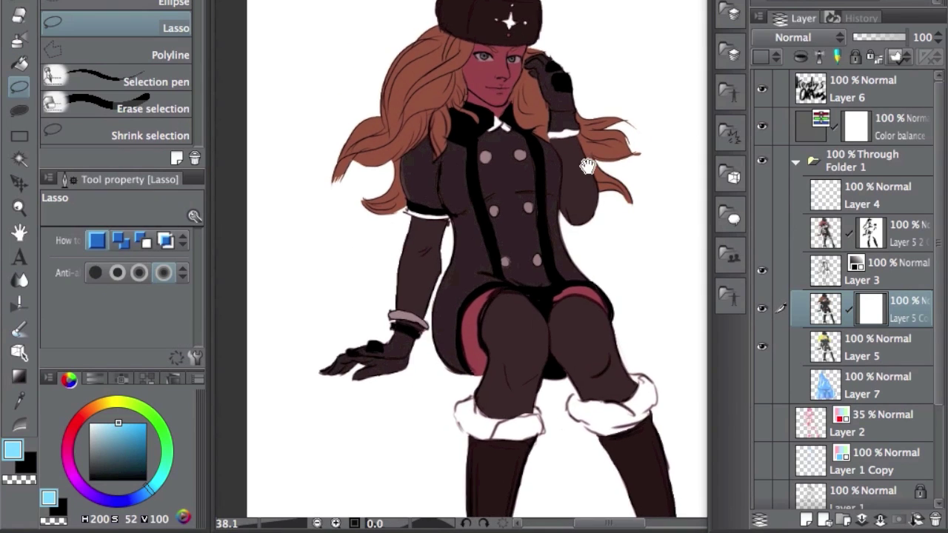
{"action": "scroll", "coordinate": [460, 44], "scroll_direction": "up", "scroll_amount": 3}
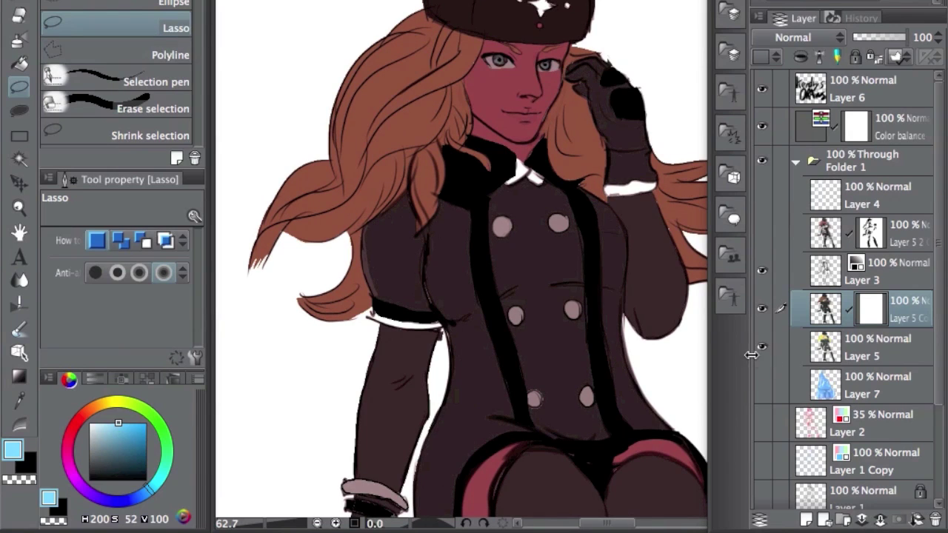
{"action": "left_click_drag", "start_coordinate": [751, 349], "coordinate": [783, 355]}
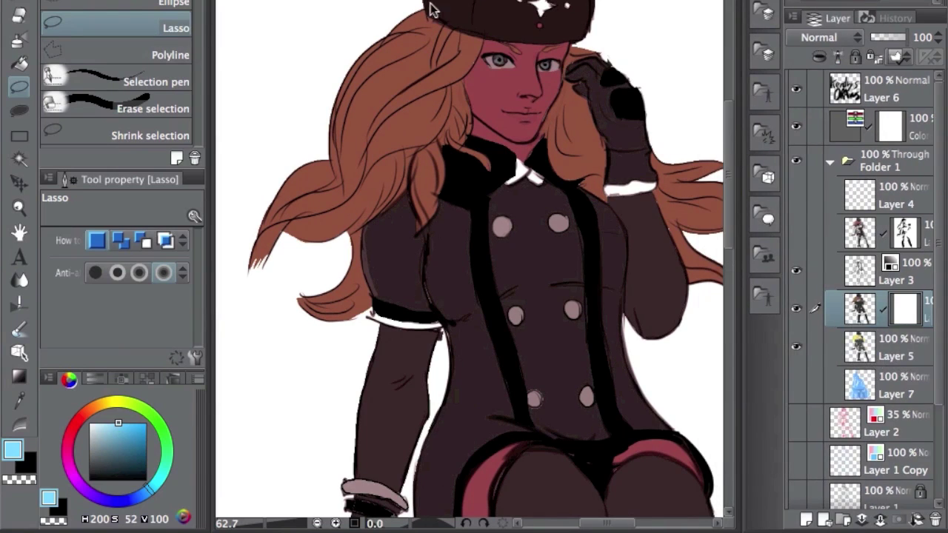
{"action": "mouse_move", "coordinate": [365, 63]}
{"action": "left_mouse_down"}
{"action": "mouse_move", "coordinate": [333, 116]}
{"action": "mouse_move", "coordinate": [442, 25]}
{"action": "left_mouse_up"}
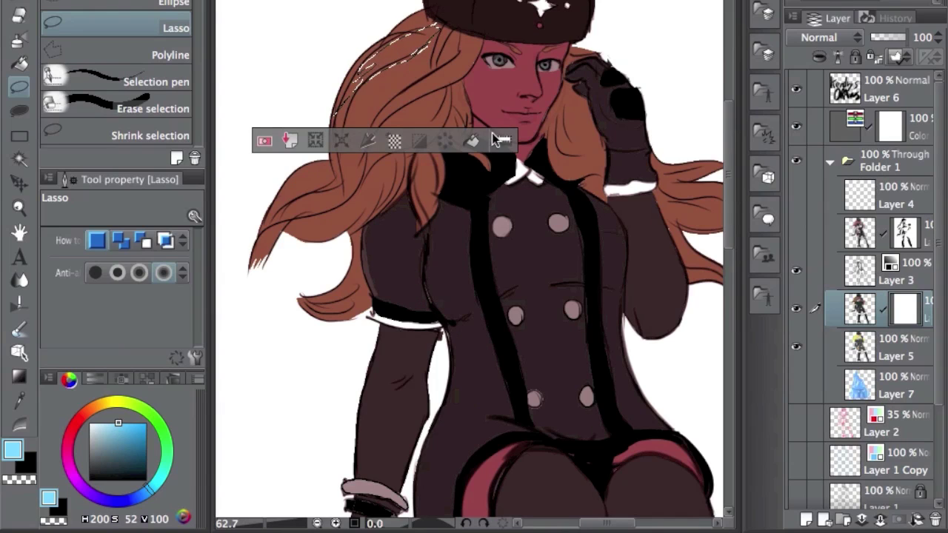
{"action": "left_click", "coordinate": [472, 141]}
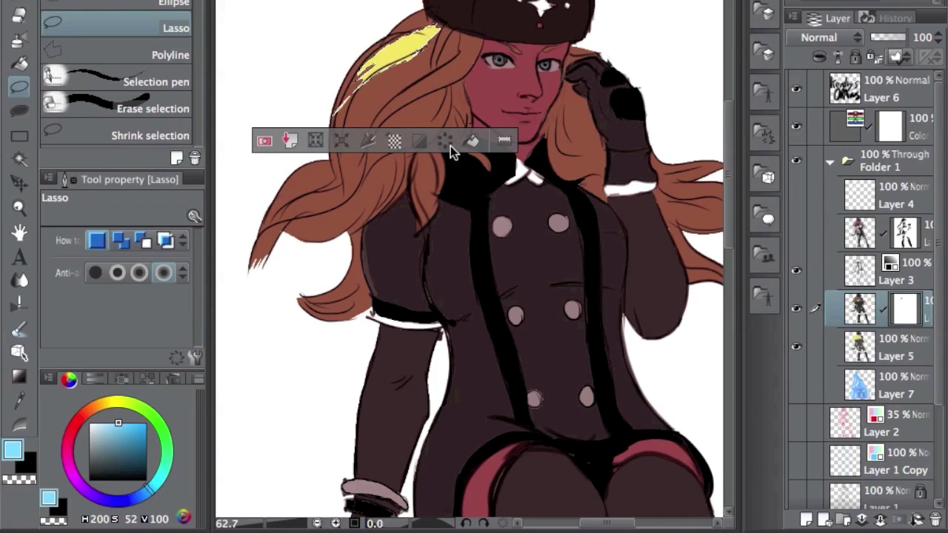
{"action": "key", "text": "super+d"}
Step: Lasso more highlight shapes along the main hair mass next to the face and clear the mask in each
{"action": "mouse_move", "coordinate": [444, 51]}
{"action": "left_mouse_down"}
{"action": "mouse_move", "coordinate": [370, 117]}
{"action": "mouse_move", "coordinate": [452, 68]}
{"action": "mouse_move", "coordinate": [457, 34]}
{"action": "left_mouse_up"}
{"action": "left_click", "coordinate": [495, 154]}
{"action": "key", "text": "ctrl+d"}
{"action": "mouse_move", "coordinate": [387, 65]}
{"action": "left_mouse_down"}
{"action": "mouse_move", "coordinate": [338, 169]}
{"action": "mouse_move", "coordinate": [390, 72]}
{"action": "left_mouse_up"}
{"action": "left_click", "coordinate": [450, 199]}
{"action": "key", "text": "ctrl+d"}
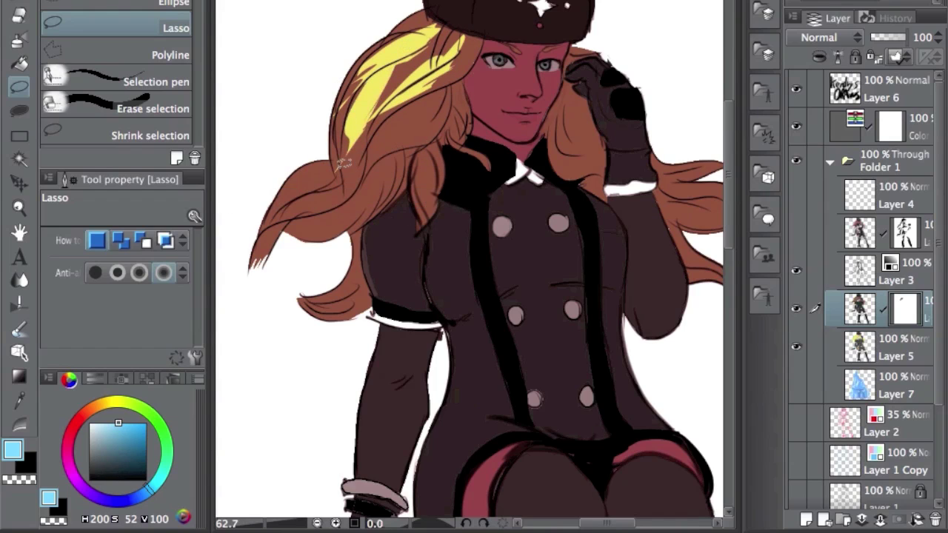
Step: Lasso highlight shapes on the outer flowing lock and the strand beside the cheek, clearing the mask in each
{"action": "mouse_move", "coordinate": [326, 159]}
{"action": "left_mouse_down"}
{"action": "mouse_move", "coordinate": [277, 195]}
{"action": "mouse_move", "coordinate": [245, 248]}
{"action": "mouse_move", "coordinate": [245, 281]}
{"action": "mouse_move", "coordinate": [354, 199]}
{"action": "mouse_move", "coordinate": [305, 217]}
{"action": "mouse_move", "coordinate": [319, 186]}
{"action": "left_mouse_up"}
{"action": "left_click", "coordinate": [416, 314]}
{"action": "key", "text": "ctrl+d"}
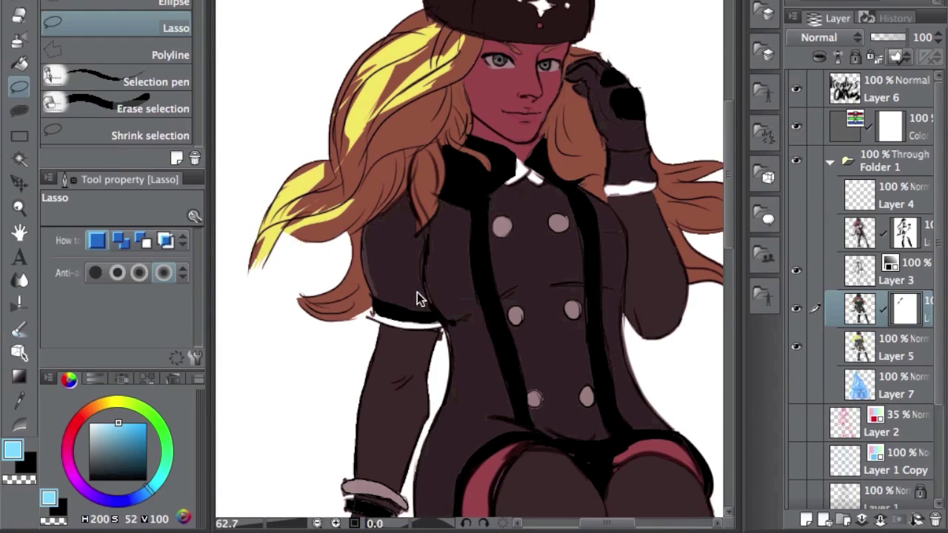
{"action": "mouse_move", "coordinate": [437, 96]}
{"action": "left_mouse_down"}
{"action": "mouse_move", "coordinate": [380, 126]}
{"action": "mouse_move", "coordinate": [443, 92]}
{"action": "left_mouse_up"}
{"action": "left_click", "coordinate": [485, 178]}
{"action": "key", "text": "ctrl+d"}
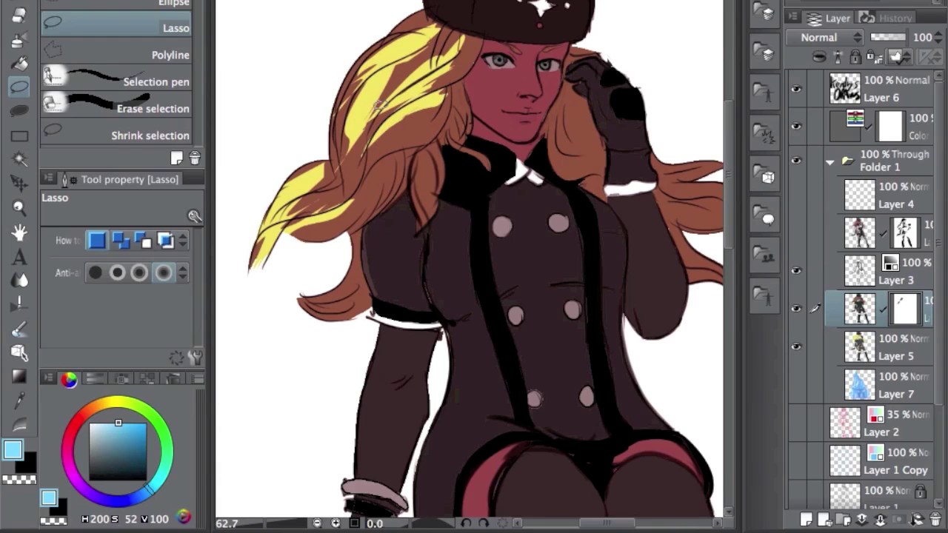
Step: Try filling a lassoed shape across the hair highlights to bring back the shadow, then undo the fill
{"action": "mouse_move", "coordinate": [342, 99]}
{"action": "left_mouse_down"}
{"action": "mouse_move", "coordinate": [339, 114]}
{"action": "mouse_move", "coordinate": [392, 48]}
{"action": "mouse_move", "coordinate": [364, 78]}
{"action": "mouse_move", "coordinate": [419, 62]}
{"action": "left_mouse_up"}
{"action": "key", "text": "ctrl+d"}
{"action": "key", "text": "ctrl+d"}
{"action": "mouse_move", "coordinate": [348, 141]}
{"action": "left_mouse_down"}
{"action": "mouse_move", "coordinate": [414, 117]}
{"action": "mouse_move", "coordinate": [419, 59]}
{"action": "left_mouse_up"}
{"action": "left_click", "coordinate": [478, 175]}
{"action": "key", "text": "ctrl+d"}
{"action": "key", "text": "ctrl+z"}
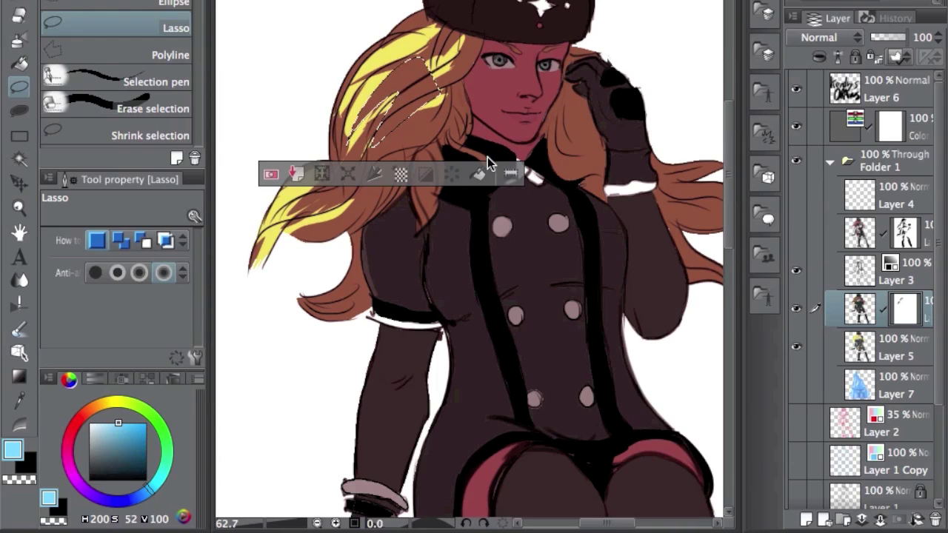
{"action": "key", "text": "ctrl+z"}
{"action": "key", "text": "ctrl+z"}
Step: Lasso a highlight along the crown of the hair just beneath the hat and clear the mask there
{"action": "mouse_move", "coordinate": [488, 159]}
{"action": "left_mouse_down"}
{"action": "mouse_move", "coordinate": [546, 35]}
{"action": "mouse_move", "coordinate": [524, 112]}
{"action": "mouse_move", "coordinate": [555, 90]}
{"action": "left_mouse_up"}
{"action": "mouse_move", "coordinate": [598, 63]}
{"action": "left_mouse_down"}
{"action": "mouse_move", "coordinate": [487, 68]}
{"action": "mouse_move", "coordinate": [457, 132]}
{"action": "mouse_move", "coordinate": [377, 78]}
{"action": "mouse_move", "coordinate": [590, 7]}
{"action": "left_mouse_up"}
{"action": "left_click", "coordinate": [541, 163]}
{"action": "left_click", "coordinate": [583, 141]}
{"action": "mouse_move", "coordinate": [418, 131]}
{"action": "left_mouse_down"}
{"action": "mouse_move", "coordinate": [446, 97]}
{"action": "mouse_move", "coordinate": [452, 46]}
{"action": "left_mouse_up"}
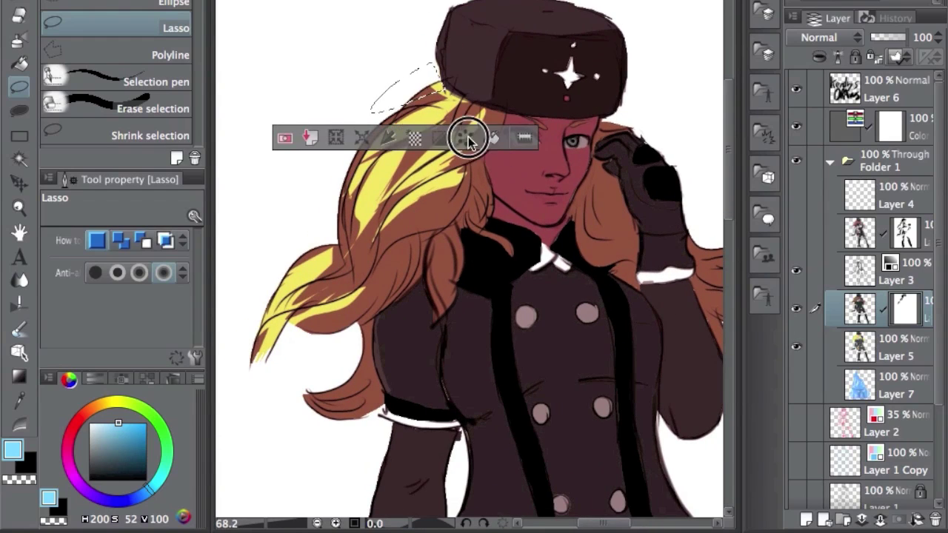
{"action": "key", "text": "Delete"}
{"action": "key", "text": "ctrl+d"}
Step: Lasso a highlight shape on the lower hair curl above the sleeve cuff and clear the mask inside it
{"action": "left_click_drag", "start_coordinate": [567, 170], "coordinate": [572, 107]}
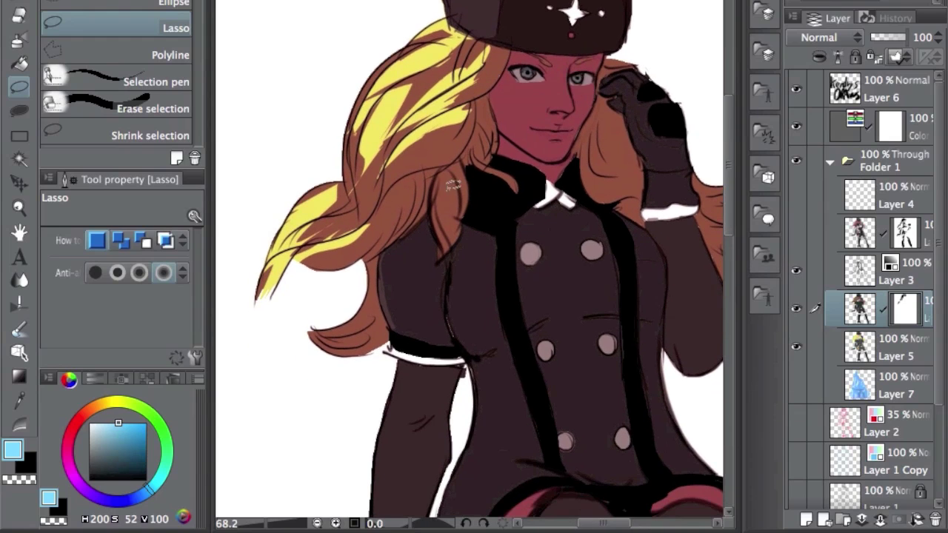
{"action": "mouse_move", "coordinate": [348, 309]}
{"action": "left_mouse_down"}
{"action": "mouse_move", "coordinate": [320, 324]}
{"action": "mouse_move", "coordinate": [360, 373]}
{"action": "mouse_move", "coordinate": [333, 353]}
{"action": "mouse_move", "coordinate": [359, 309]}
{"action": "left_mouse_up"}
{"action": "key", "text": "Delete"}
{"action": "key", "text": "ctrl+d"}
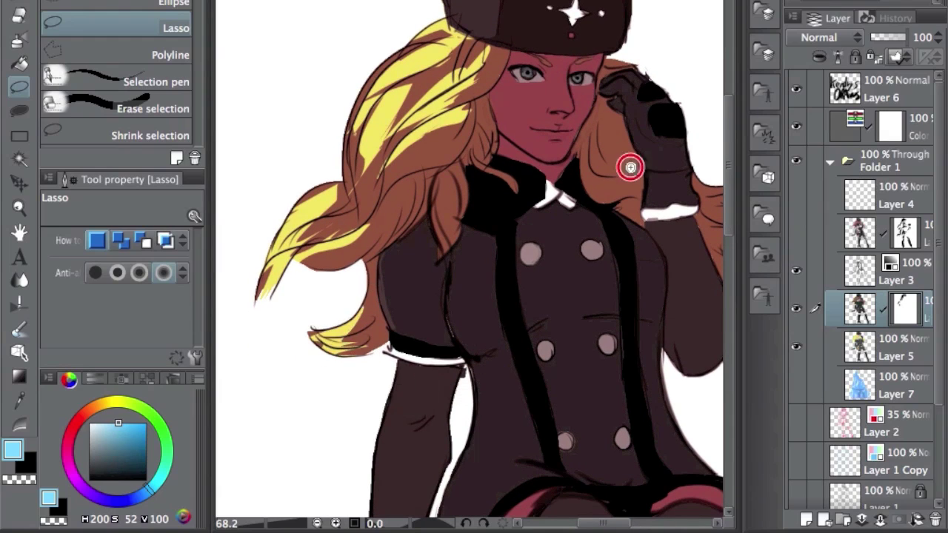
Step: Lasso the lit side of the face from the eye to the chin and clear the mask inside it
{"action": "scroll", "coordinate": [615, 171], "scroll_direction": "down", "scroll_amount": 2}
{"action": "left_click_drag", "start_coordinate": [607, 190], "coordinate": [575, 182]}
{"action": "mouse_move", "coordinate": [540, 89]}
{"action": "left_mouse_down"}
{"action": "mouse_move", "coordinate": [571, 64]}
{"action": "mouse_move", "coordinate": [537, 86]}
{"action": "left_mouse_up"}
{"action": "mouse_move", "coordinate": [460, 61]}
{"action": "left_mouse_down"}
{"action": "mouse_move", "coordinate": [478, 150]}
{"action": "mouse_move", "coordinate": [512, 163]}
{"action": "mouse_move", "coordinate": [525, 152]}
{"action": "mouse_move", "coordinate": [526, 59]}
{"action": "mouse_move", "coordinate": [517, 47]}
{"action": "mouse_move", "coordinate": [465, 53]}
{"action": "left_mouse_up"}
{"action": "key", "text": "Delete"}
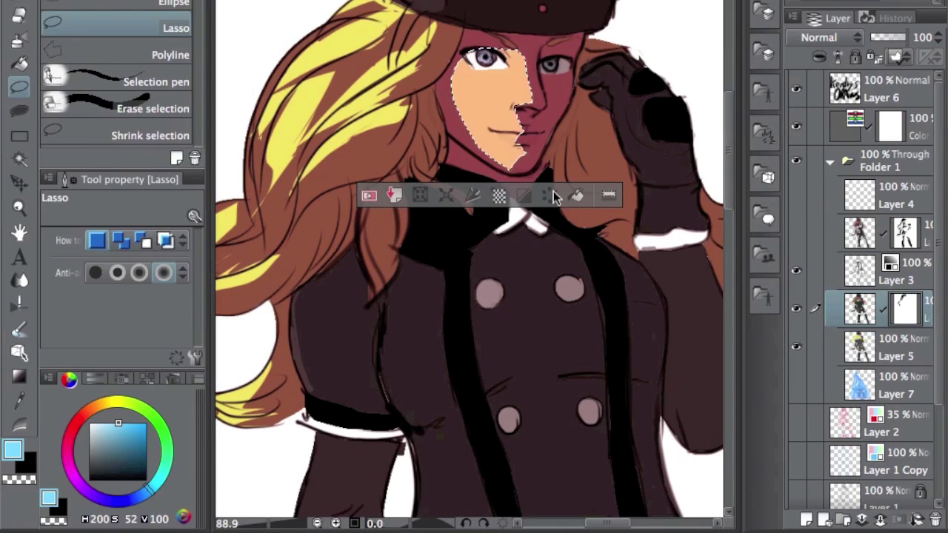
{"action": "key", "text": "ctrl+d"}
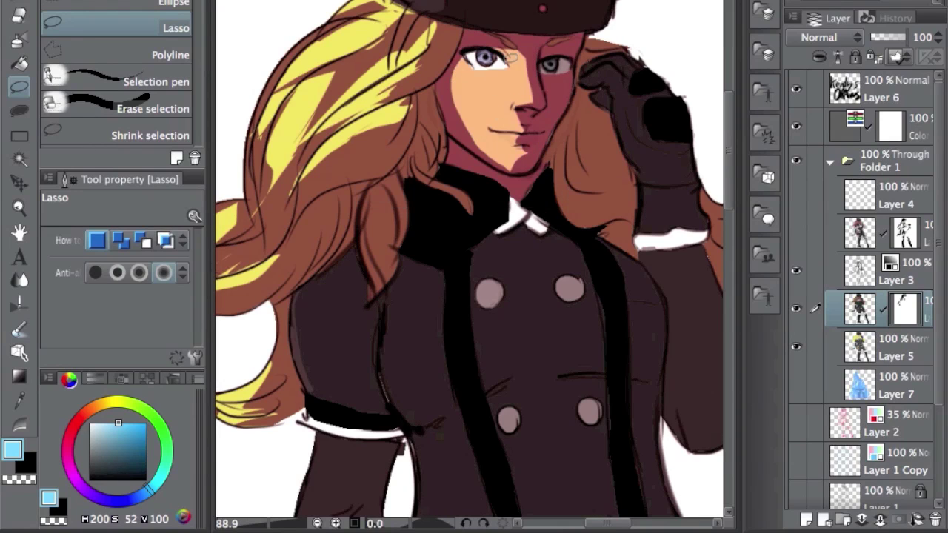
Step: Soften the light edges on the face and hair in the mask with the Soft eraser at sizes 3.05, 2.34 and 11.76
{"action": "key", "text": "e"}
{"action": "left_click_drag", "start_coordinate": [459, 115], "coordinate": [455, 74]}
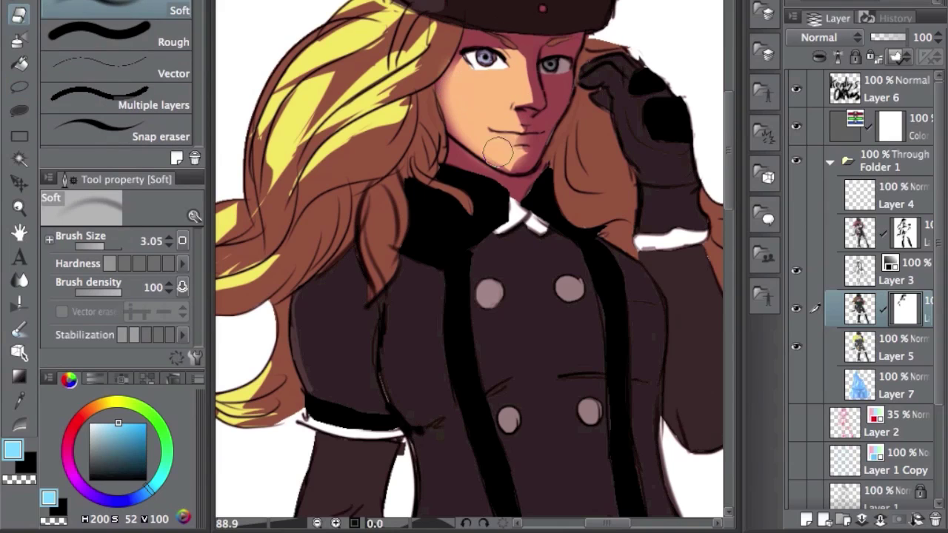
{"action": "key", "text": "bracketleft"}
{"action": "left_click_drag", "start_coordinate": [508, 46], "coordinate": [483, 57]}
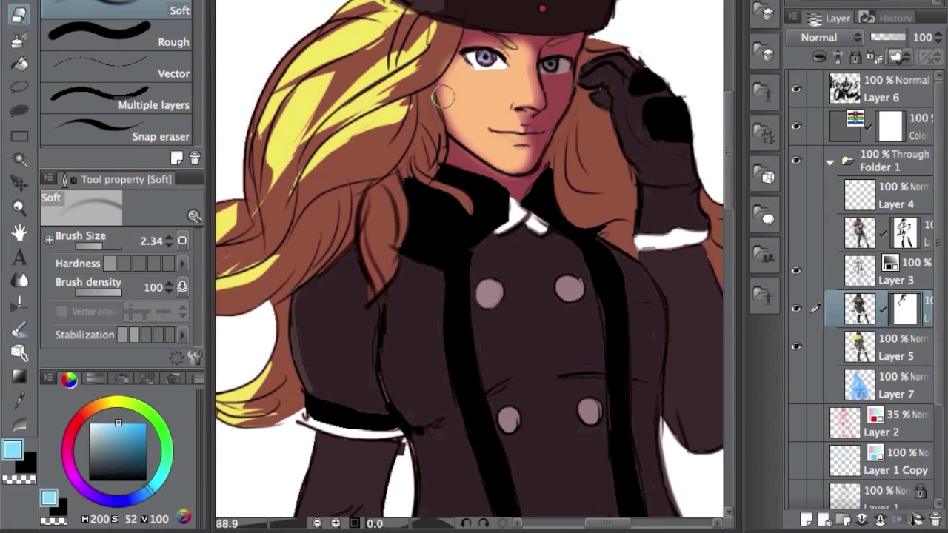
{"action": "left_click_drag", "start_coordinate": [504, 85], "coordinate": [549, 106]}
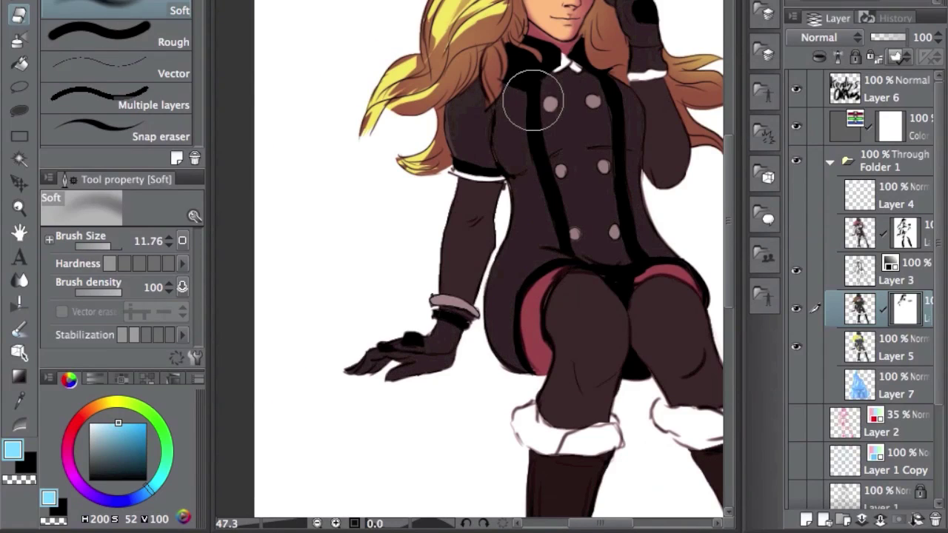
Step: Lasso the outer edge of the lowered arm from the shoulder to the hand and clear the mask there
{"action": "key", "text": "m"}
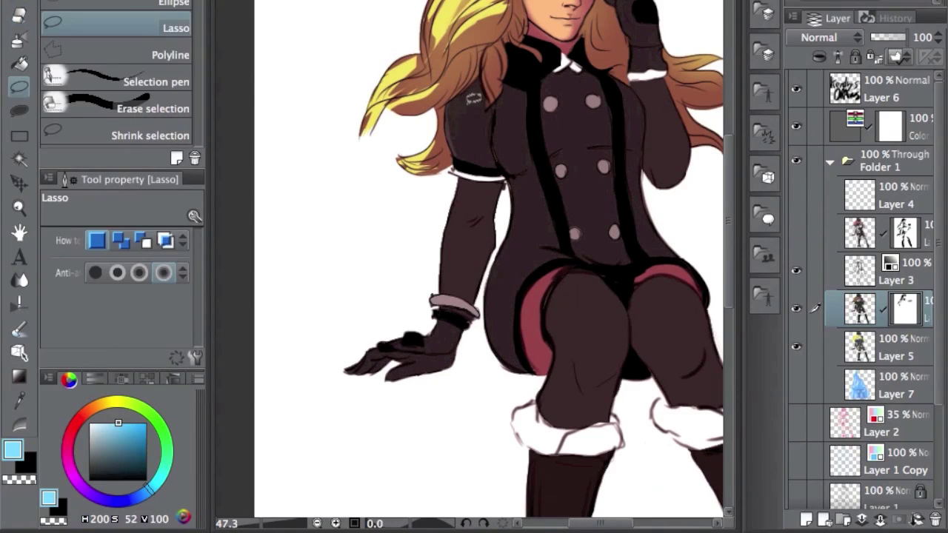
{"action": "mouse_move", "coordinate": [455, 122]}
{"action": "left_mouse_down"}
{"action": "mouse_move", "coordinate": [476, 168]}
{"action": "mouse_move", "coordinate": [464, 206]}
{"action": "mouse_move", "coordinate": [473, 211]}
{"action": "mouse_move", "coordinate": [404, 345]}
{"action": "mouse_move", "coordinate": [331, 377]}
{"action": "mouse_move", "coordinate": [363, 285]}
{"action": "mouse_move", "coordinate": [451, 177]}
{"action": "mouse_move", "coordinate": [449, 111]}
{"action": "left_mouse_up"}
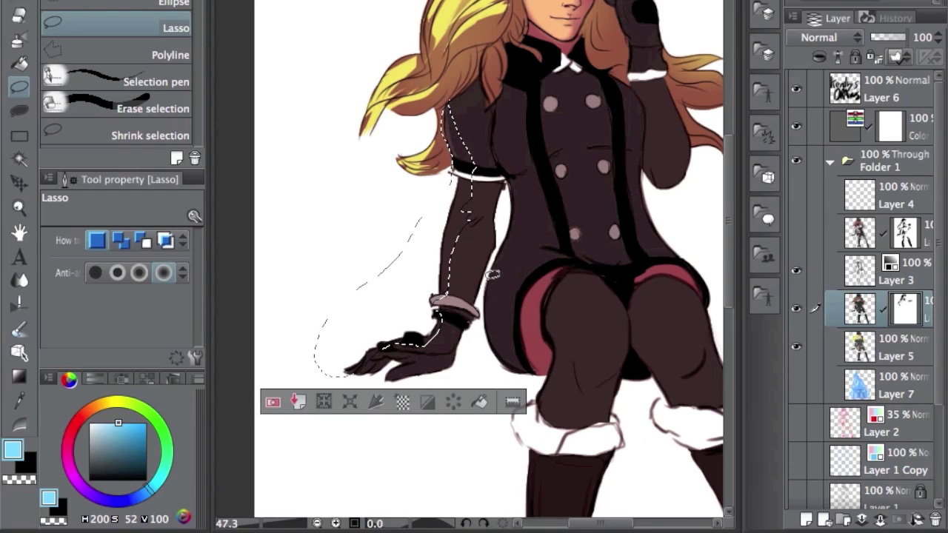
{"action": "left_click", "coordinate": [453, 401]}
Step: Fill the lassoed hair strip beside the sleeve back to shadow, and clear the mask along the coat's side and upper thigh
{"action": "scroll", "coordinate": [462, 116], "scroll_direction": "up", "scroll_amount": 3}
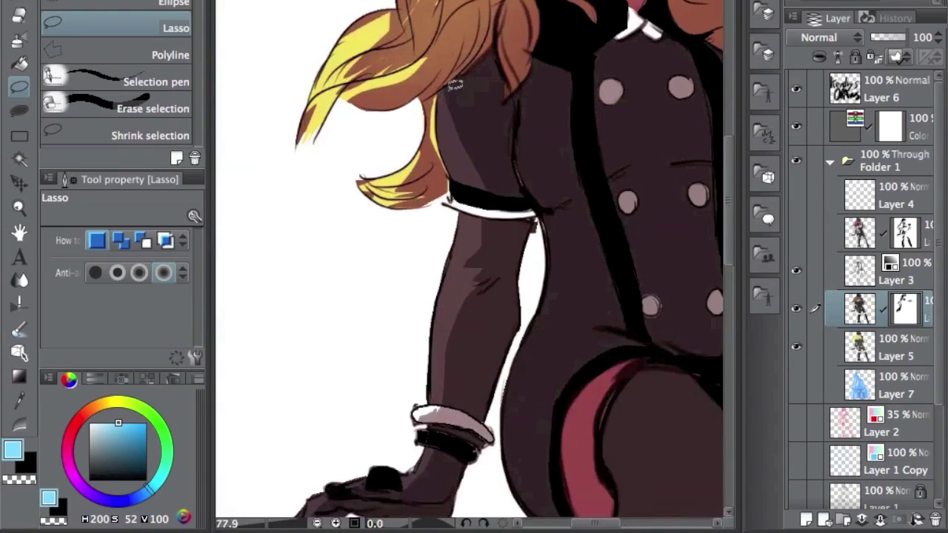
{"action": "left_click_drag", "start_coordinate": [426, 138], "coordinate": [448, 28]}
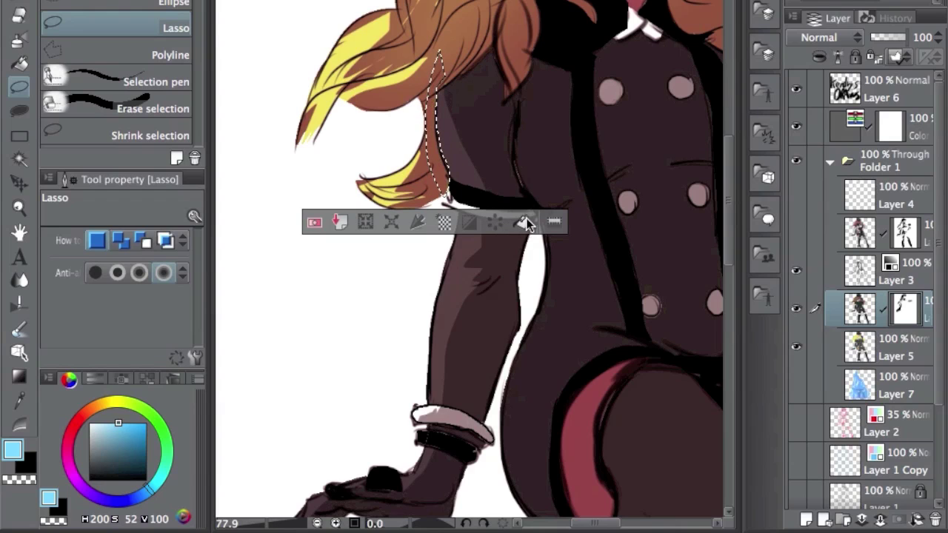
{"action": "scroll", "coordinate": [547, 426], "scroll_direction": "down", "scroll_amount": 1}
{"action": "left_click", "coordinate": [547, 425]}
Step: Lasso a light shape running down the thigh nearest the lowered arm and clear the mask inside it
{"action": "scroll", "coordinate": [618, 345], "scroll_direction": "down", "scroll_amount": 3}
{"action": "left_click_drag", "start_coordinate": [628, 339], "coordinate": [611, 322]}
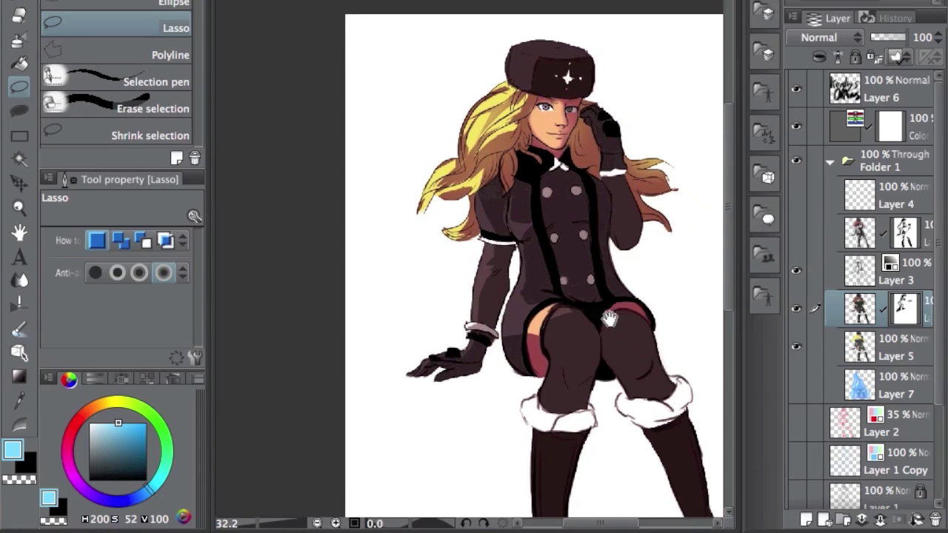
{"action": "left_click_drag", "start_coordinate": [633, 288], "coordinate": [607, 191]}
{"action": "left_click_drag", "start_coordinate": [589, 275], "coordinate": [581, 221]}
{"action": "scroll", "coordinate": [538, 150], "scroll_direction": "up", "scroll_amount": 2}
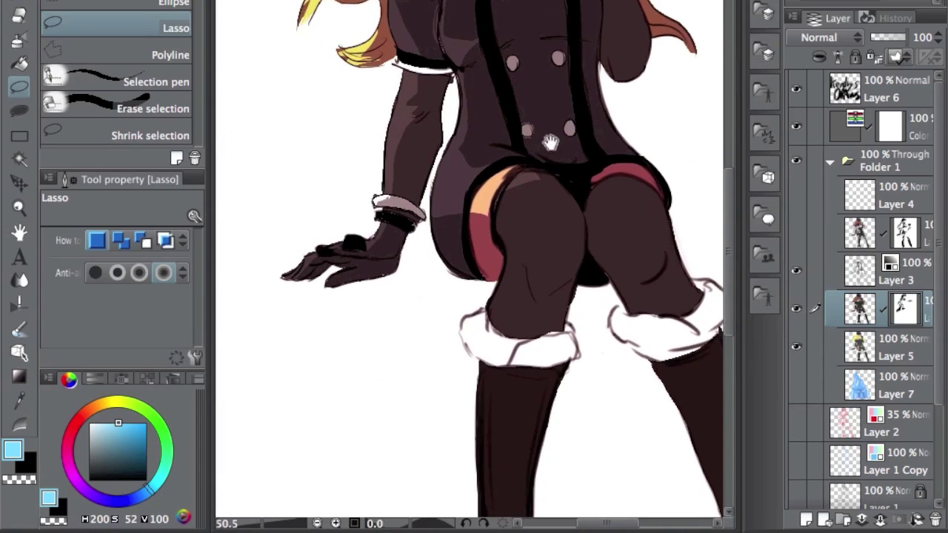
{"action": "mouse_move", "coordinate": [524, 130]}
{"action": "left_mouse_down"}
{"action": "mouse_move", "coordinate": [517, 261]}
{"action": "mouse_move", "coordinate": [490, 199]}
{"action": "mouse_move", "coordinate": [453, 141]}
{"action": "left_mouse_up"}
{"action": "left_click", "coordinate": [547, 285]}
{"action": "key", "text": "super+d"}
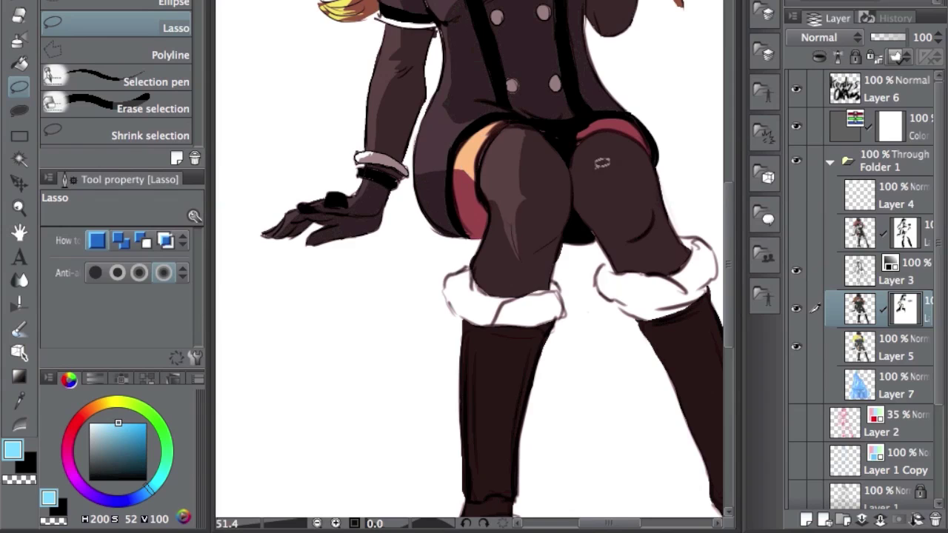
Step: Lasso an area across the thigh, examine the Clear command among the Edit commands in the selection launcher settings, and deselect
{"action": "scroll", "coordinate": [602, 160], "scroll_direction": "down", "scroll_amount": 2}
{"action": "left_click_drag", "start_coordinate": [578, 184], "coordinate": [545, 213]}
{"action": "scroll", "coordinate": [546, 213], "scroll_direction": "up", "scroll_amount": 1}
{"action": "mouse_move", "coordinate": [547, 144]}
{"action": "left_mouse_down"}
{"action": "mouse_move", "coordinate": [474, 223]}
{"action": "mouse_move", "coordinate": [544, 148]}
{"action": "left_mouse_up"}
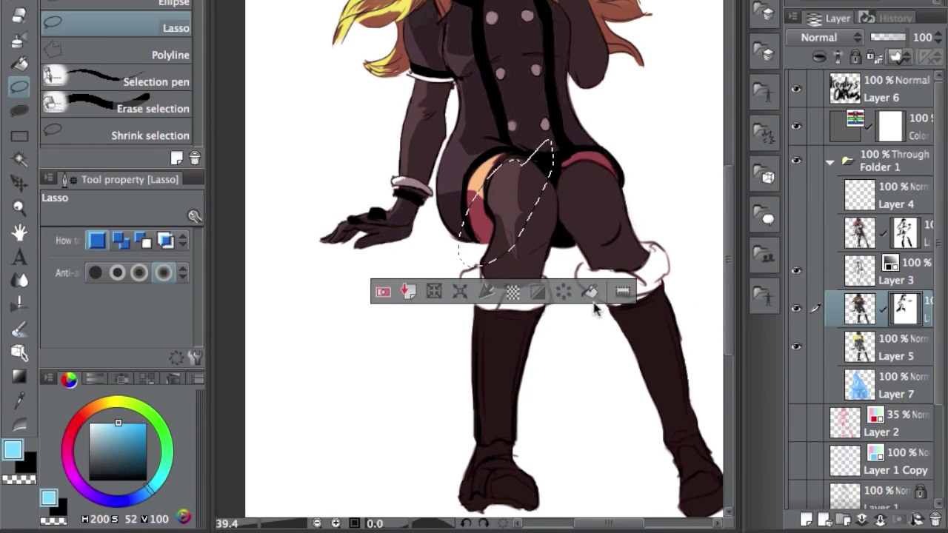
{"action": "left_click", "coordinate": [621, 292]}
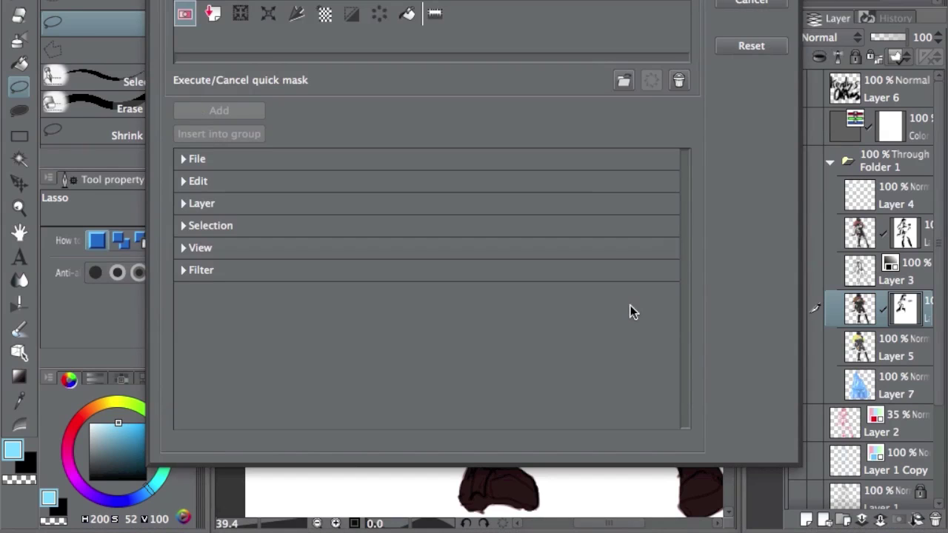
{"action": "left_click", "coordinate": [189, 181]}
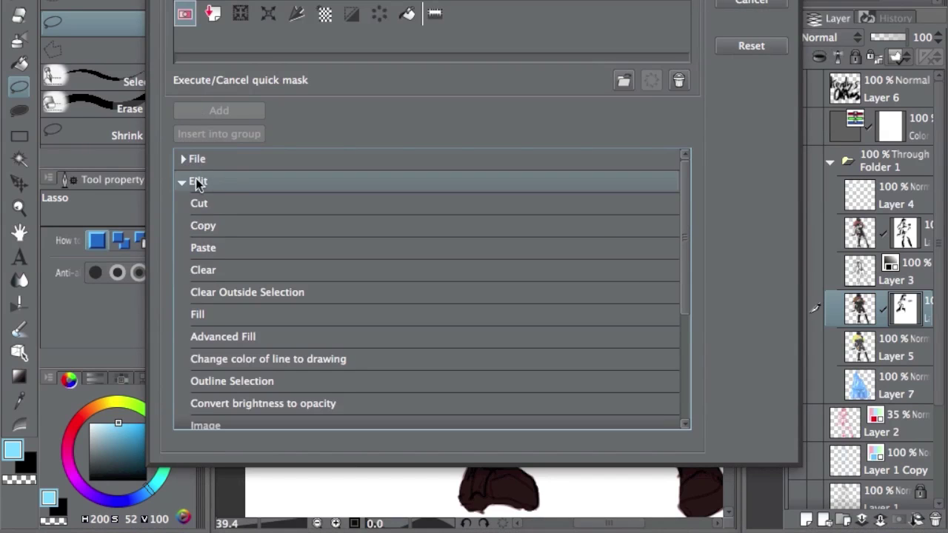
{"action": "left_click", "coordinate": [237, 271]}
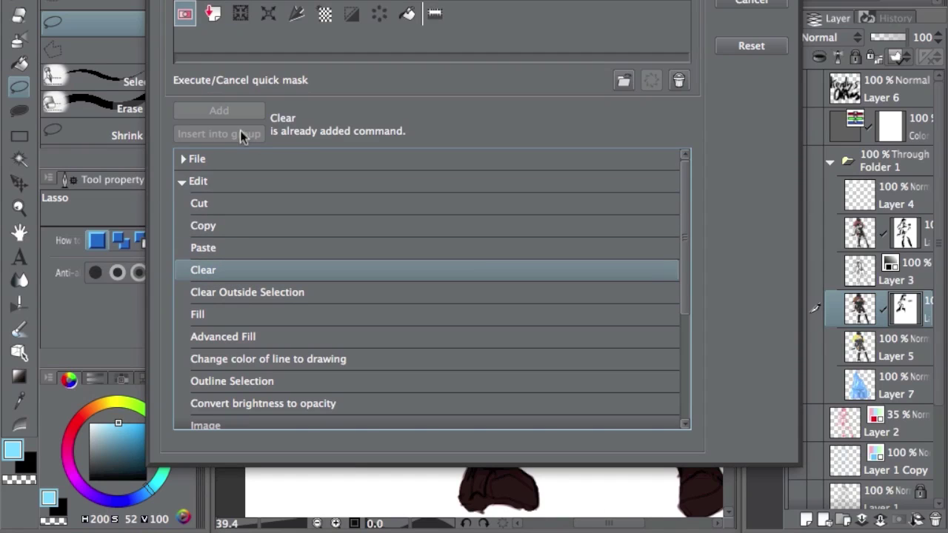
{"action": "left_click", "coordinate": [751, 3]}
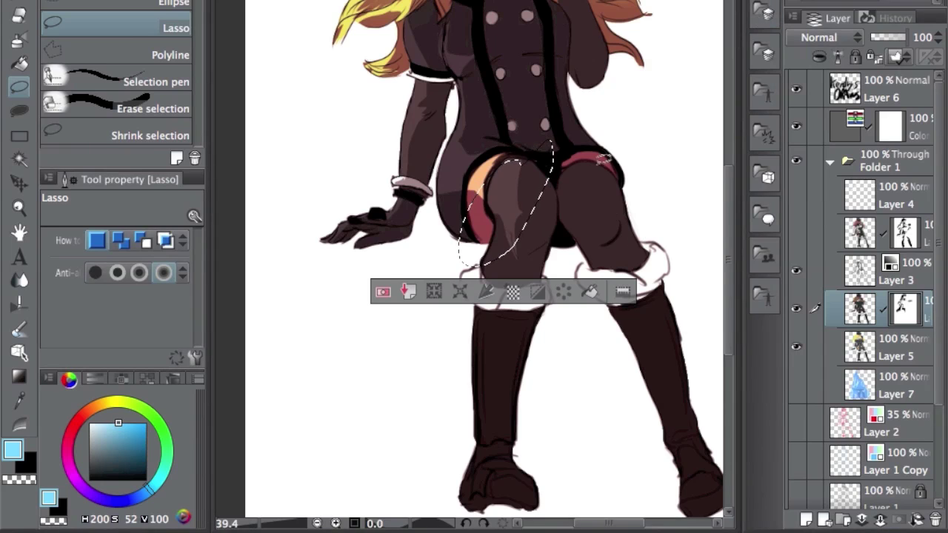
{"action": "left_click", "coordinate": [614, 194]}
Step: Examine the light and shadow shapes across the whole figure, from the hat down to the boots
{"action": "left_click_drag", "start_coordinate": [579, 198], "coordinate": [553, 182]}
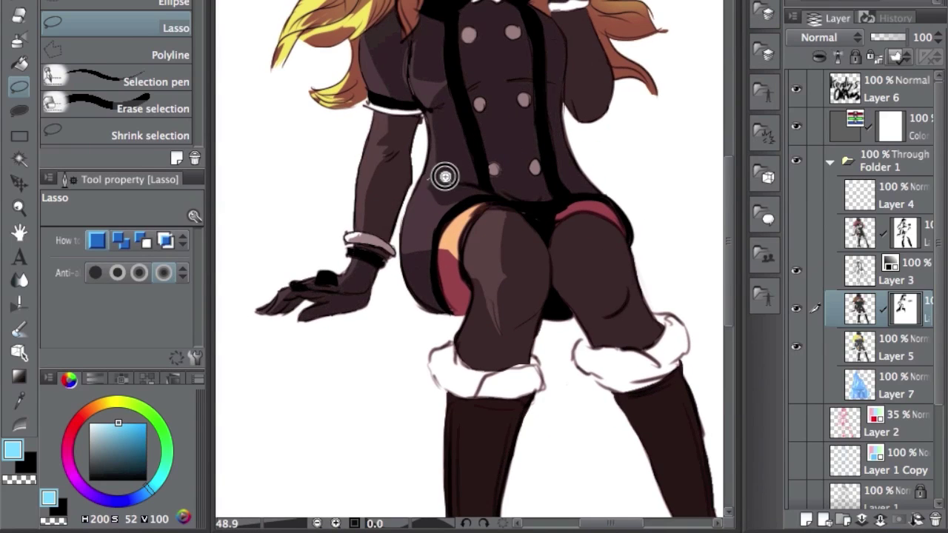
{"action": "scroll", "coordinate": [440, 185], "scroll_direction": "down", "scroll_amount": 3}
{"action": "scroll", "coordinate": [518, 111], "scroll_direction": "up", "scroll_amount": 4}
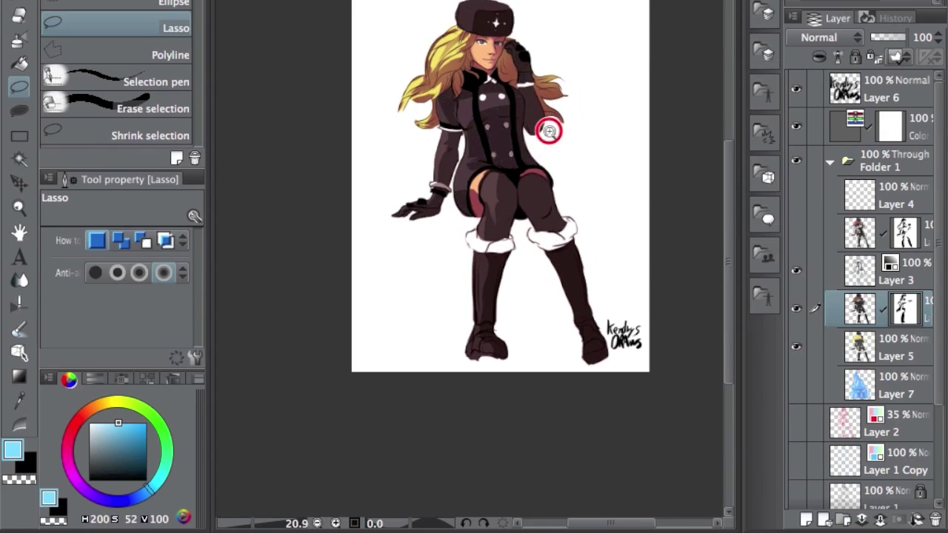
{"action": "left_click_drag", "start_coordinate": [485, 17], "coordinate": [492, 117]}
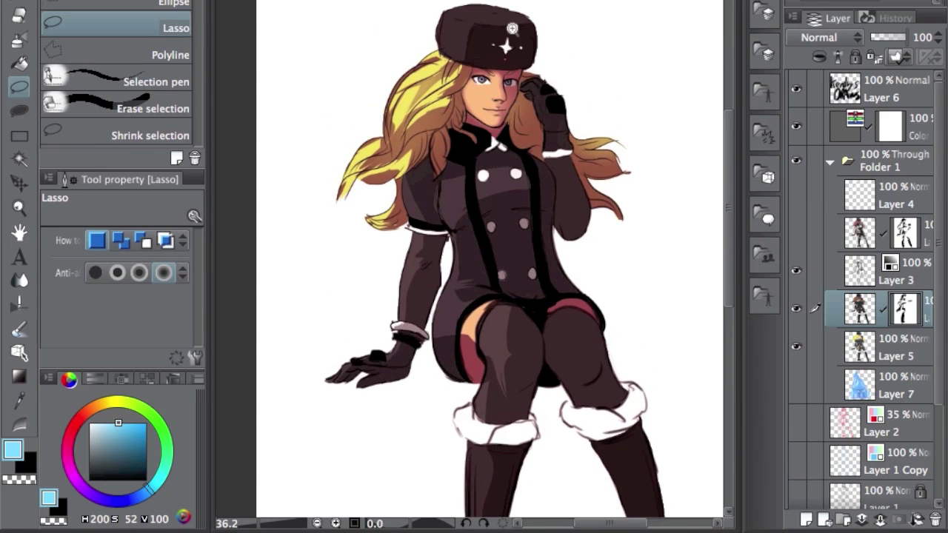
{"action": "scroll", "coordinate": [518, 33], "scroll_direction": "down", "scroll_amount": 2}
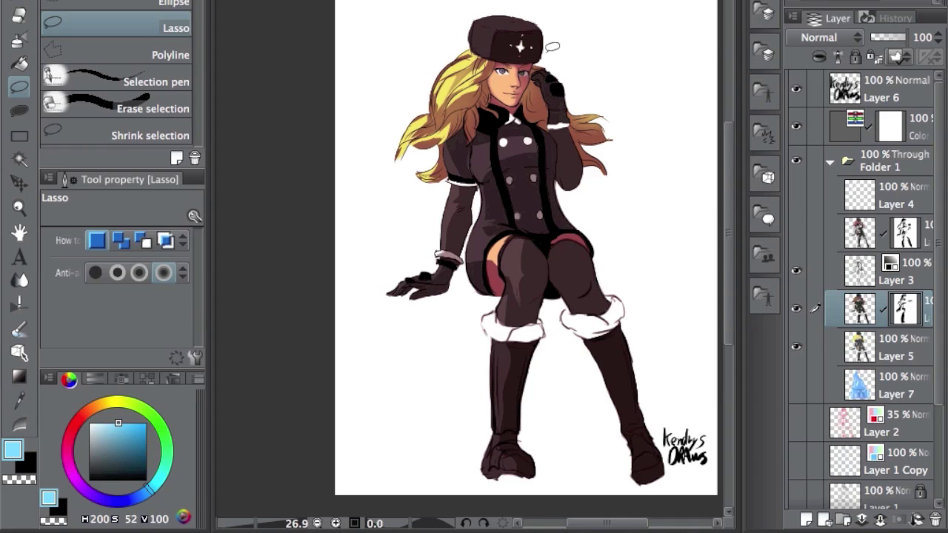
{"action": "scroll", "coordinate": [552, 46], "scroll_direction": "up", "scroll_amount": 4}
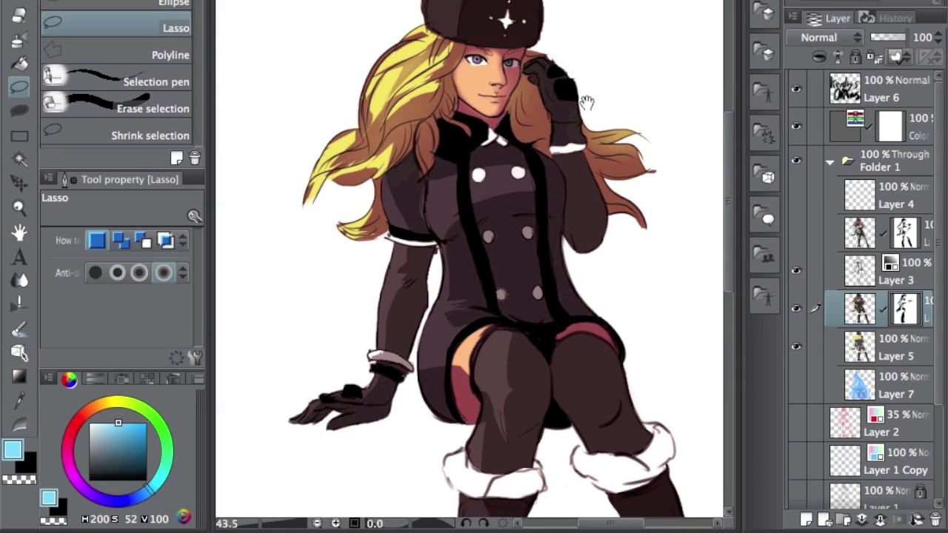
{"action": "scroll", "coordinate": [596, 134], "scroll_direction": "down", "scroll_amount": 2}
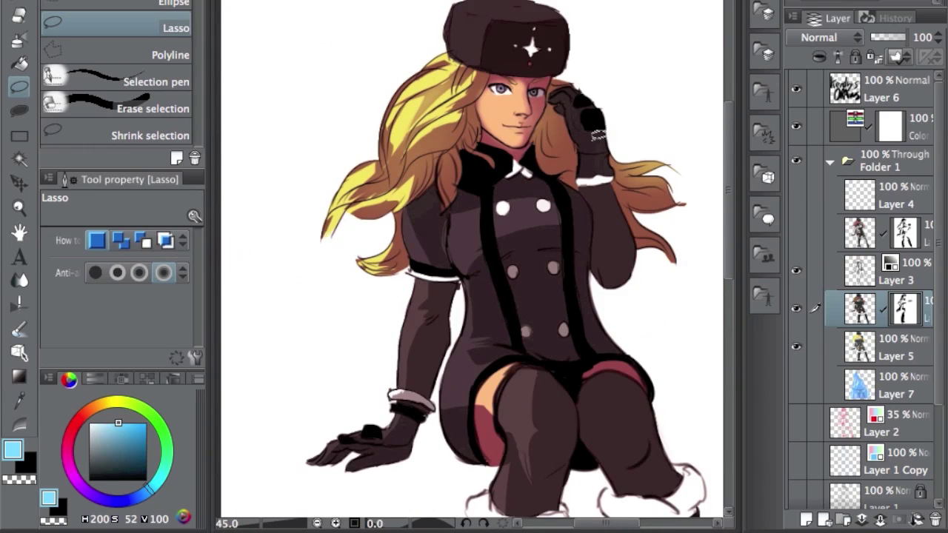
{"action": "scroll", "coordinate": [597, 135], "scroll_direction": "down", "scroll_amount": 2}
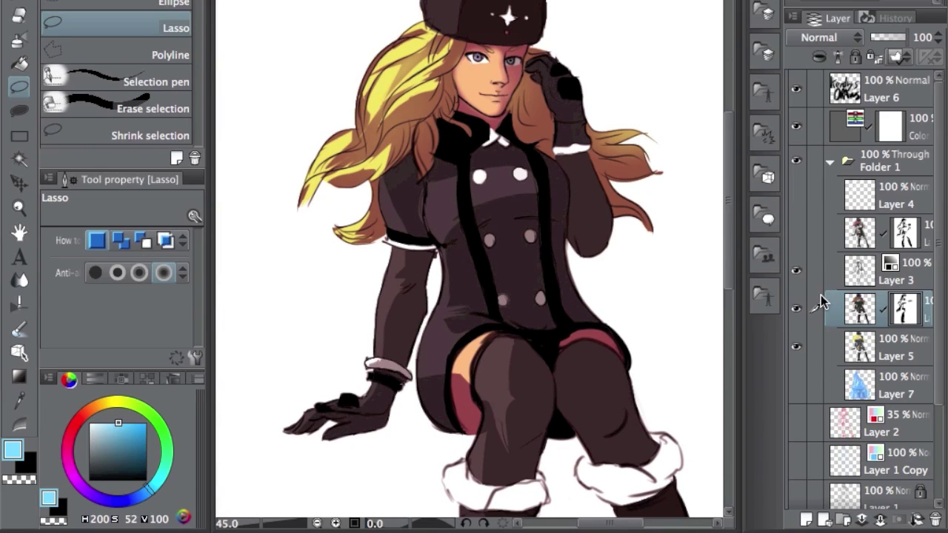
Step: Compare the figure with and without the hair highlights on Layer 4, and leave that layer visible
{"action": "left_click", "coordinate": [797, 194]}
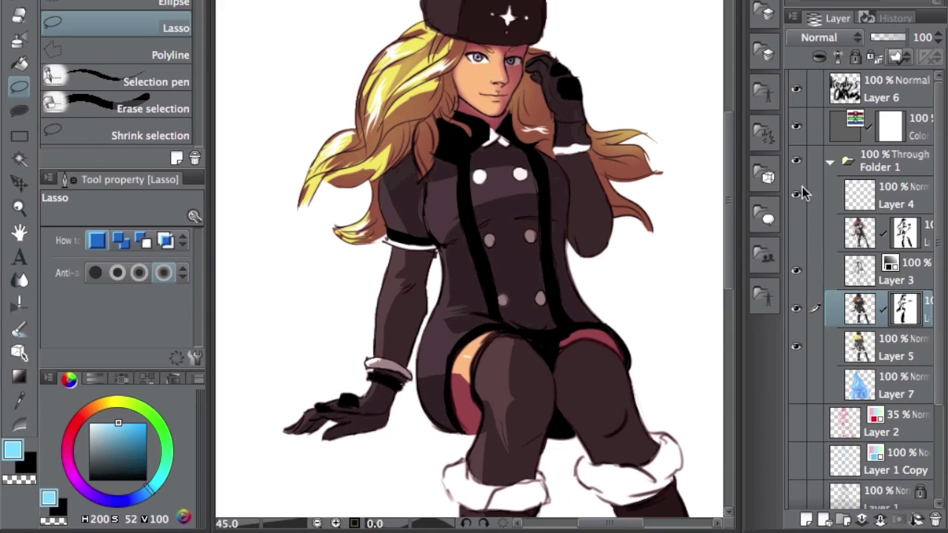
{"action": "left_click", "coordinate": [797, 196]}
{"action": "left_click_drag", "start_coordinate": [530, 174], "coordinate": [543, 308]}
{"action": "left_click_drag", "start_coordinate": [536, 111], "coordinate": [567, 78]}
{"action": "left_click", "coordinate": [797, 196]}
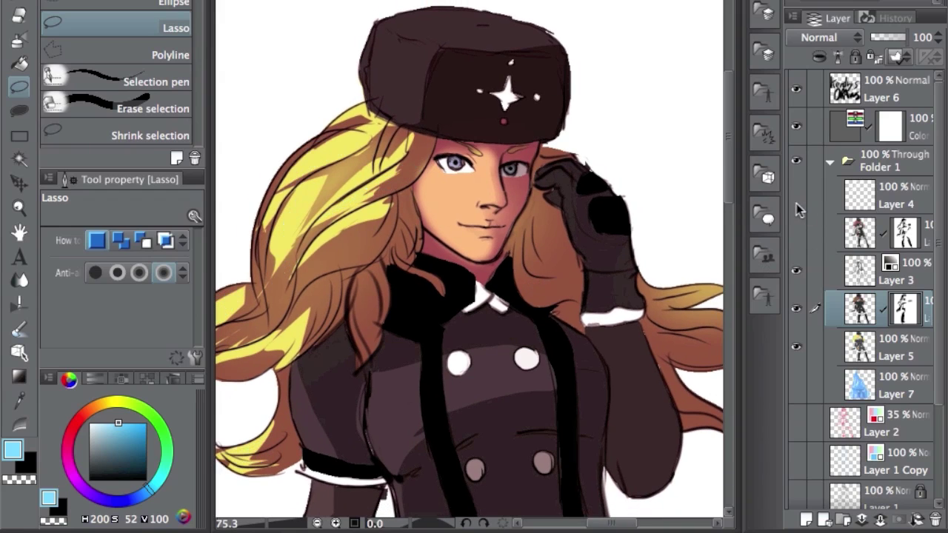
{"action": "left_click", "coordinate": [796, 194]}
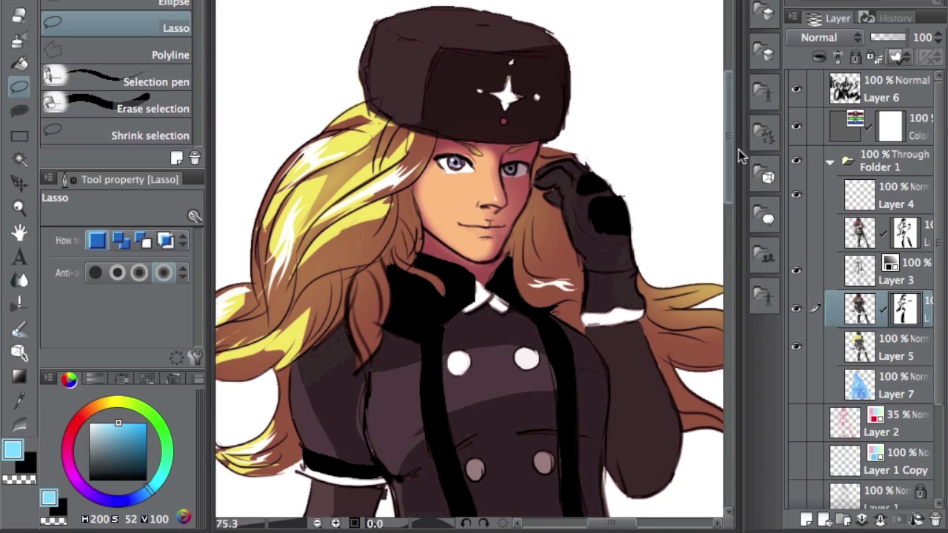
Step: Compare the artwork with and without the colour correction layer above Folder 1, and leave that layer hidden
{"action": "left_click", "coordinate": [878, 131]}
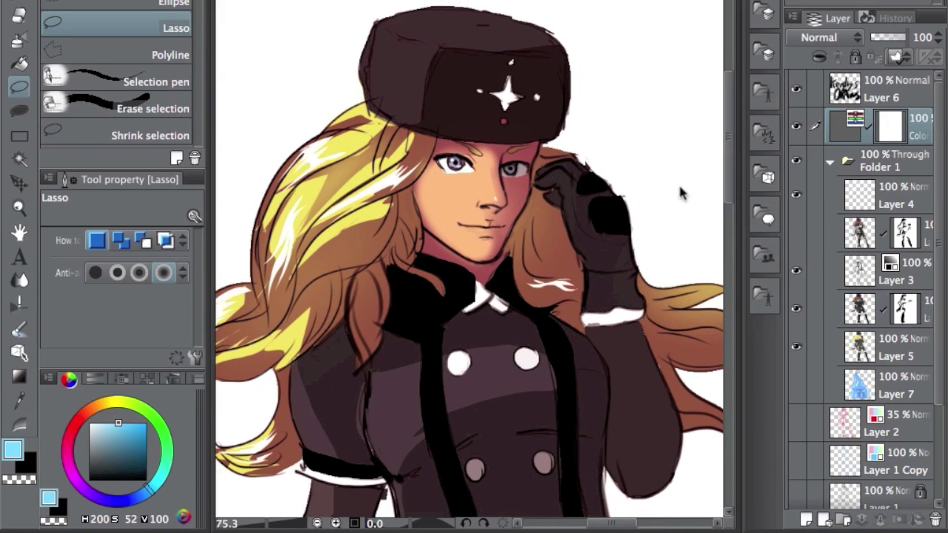
{"action": "left_click", "coordinate": [797, 128]}
{"action": "scroll", "coordinate": [642, 255], "scroll_direction": "down", "scroll_amount": 5}
{"action": "left_click_drag", "start_coordinate": [643, 312], "coordinate": [626, 272]}
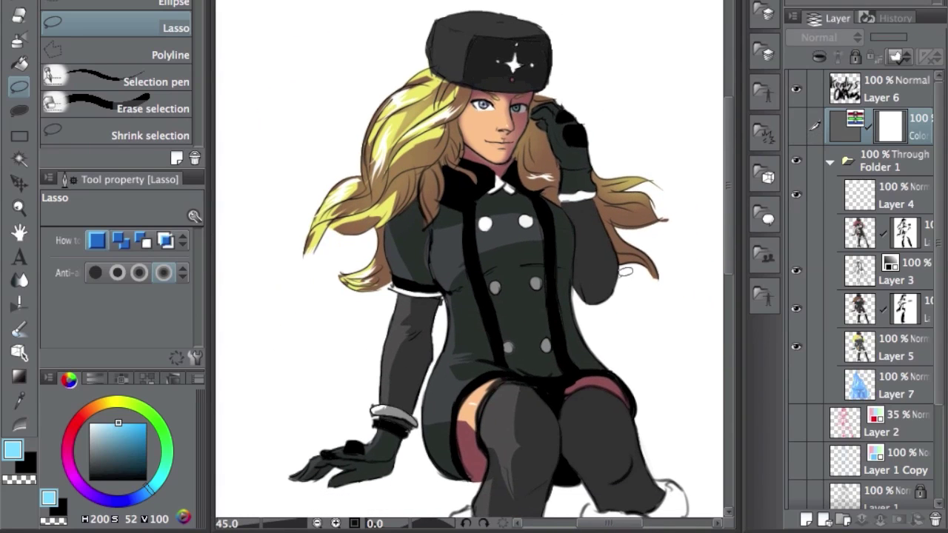
{"action": "left_click", "coordinate": [797, 128]}
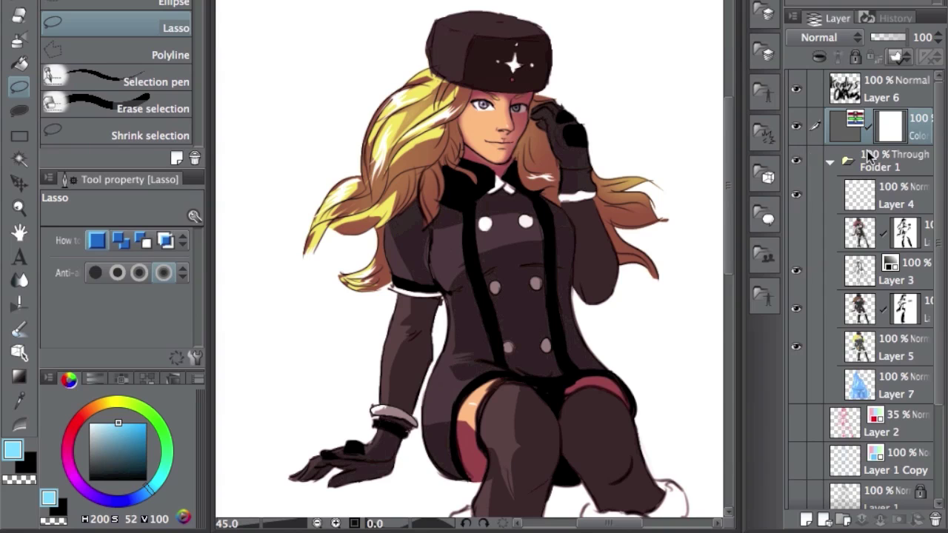
{"action": "left_click", "coordinate": [798, 127]}
{"action": "left_click", "coordinate": [910, 171]}
{"action": "left_click", "coordinate": [907, 138]}
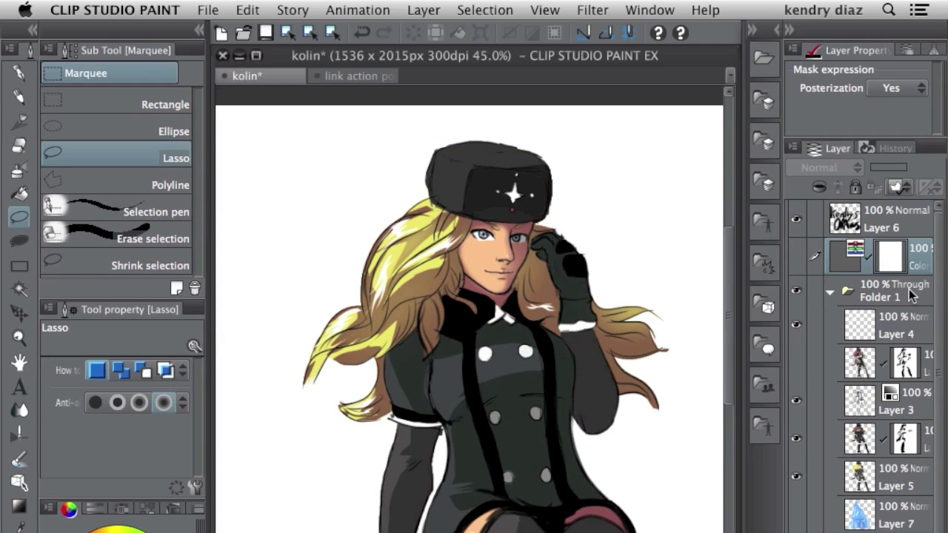
Step: Add a Color balance correction layer above the hidden one and set its half-tone cyan–red level to 39
{"action": "left_click", "coordinate": [423, 10]}
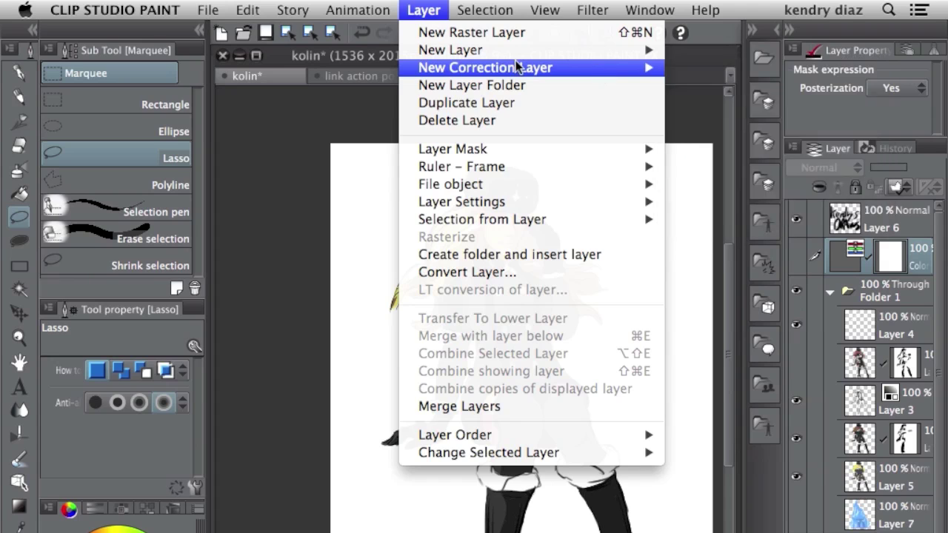
{"action": "mouse_move", "coordinate": [488, 74]}
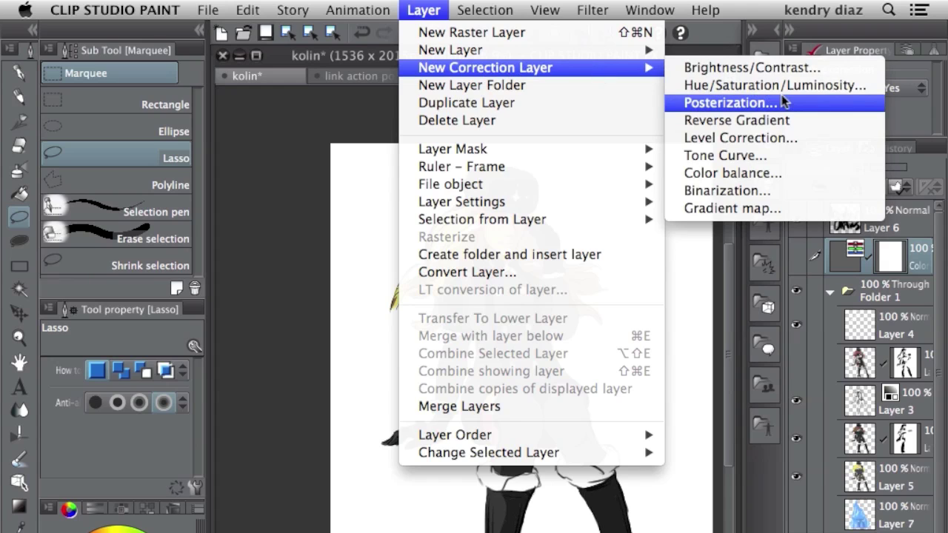
{"action": "left_click", "coordinate": [765, 182]}
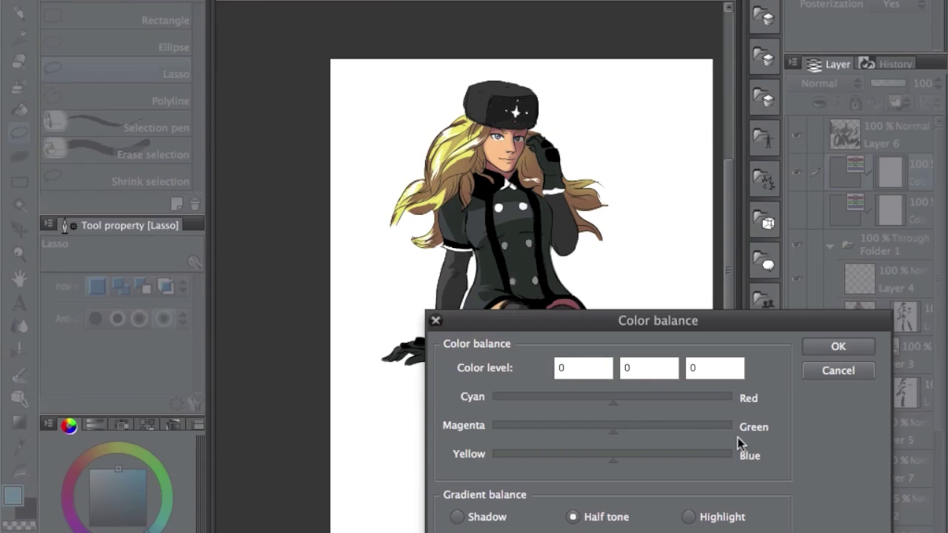
{"action": "left_click", "coordinate": [659, 399]}
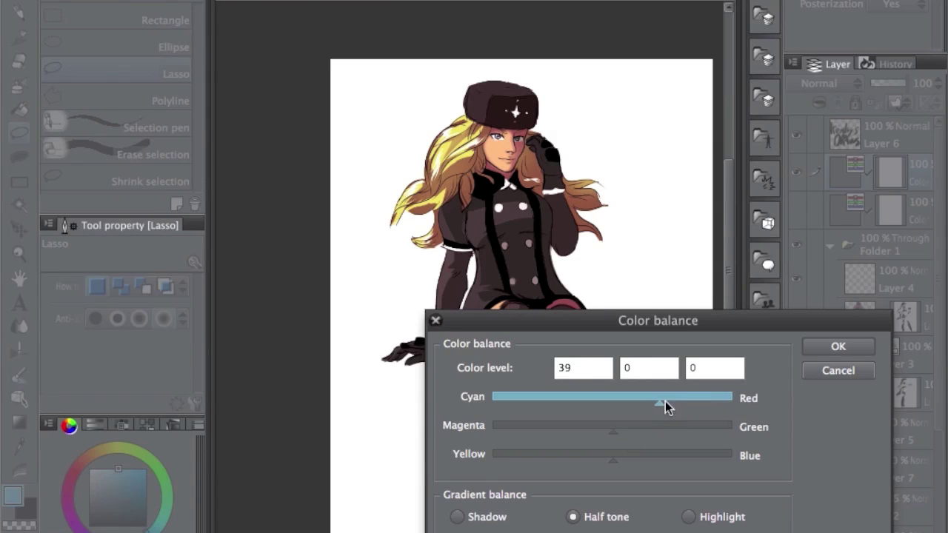
Step: Set the Color balance shadow levels to -1 for cyan–red and 47 for yellow–blue
{"action": "left_click", "coordinate": [456, 518]}
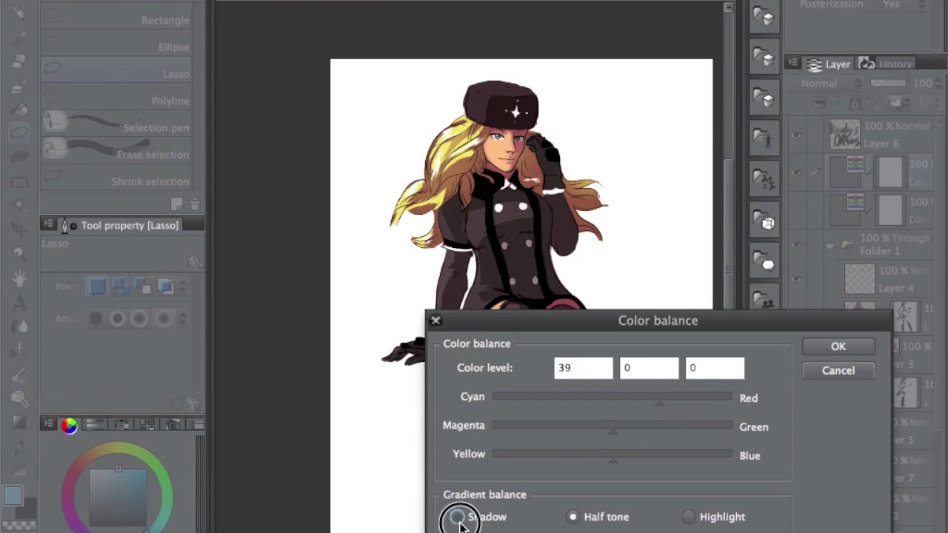
{"action": "left_click", "coordinate": [679, 399]}
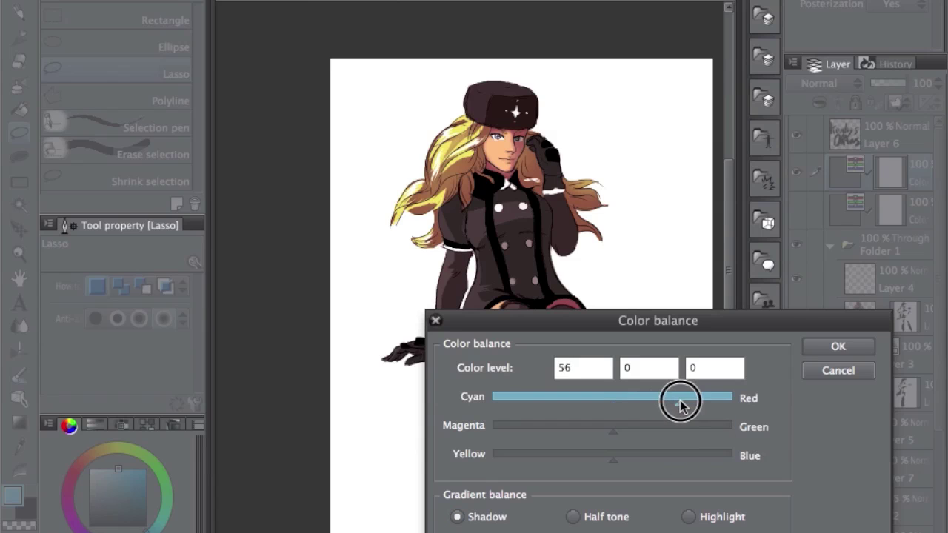
{"action": "left_click_drag", "start_coordinate": [680, 399], "coordinate": [611, 400]}
{"action": "left_click_drag", "start_coordinate": [618, 458], "coordinate": [668, 463]}
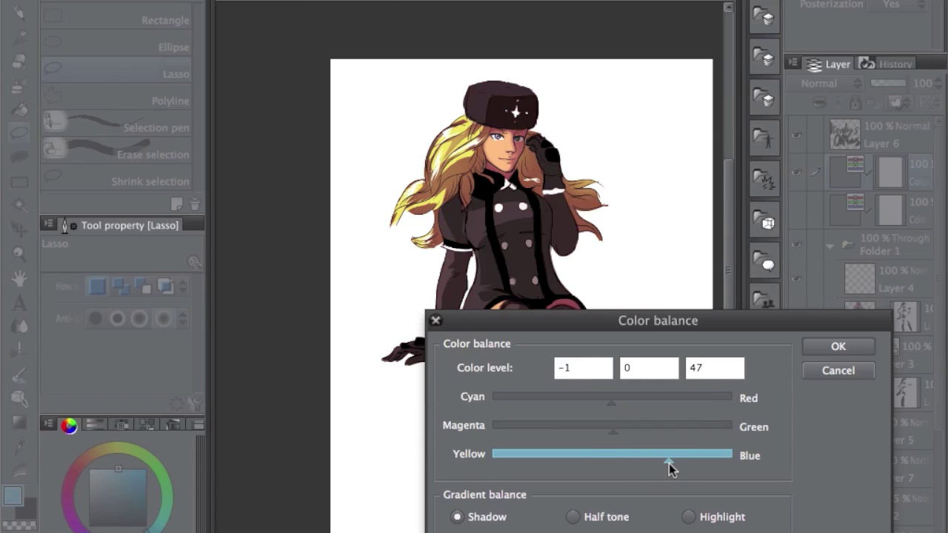
Step: Set the Color balance highlight levels to -55 for yellow–blue and 58 for cyan–red, and apply the correction
{"action": "left_click", "coordinate": [689, 517]}
{"action": "left_click", "coordinate": [576, 453]}
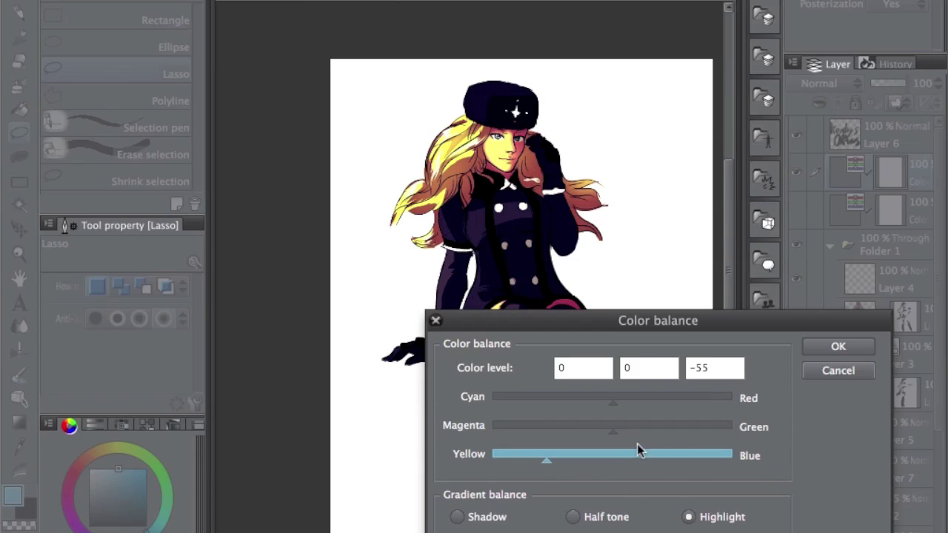
{"action": "left_click", "coordinate": [681, 400]}
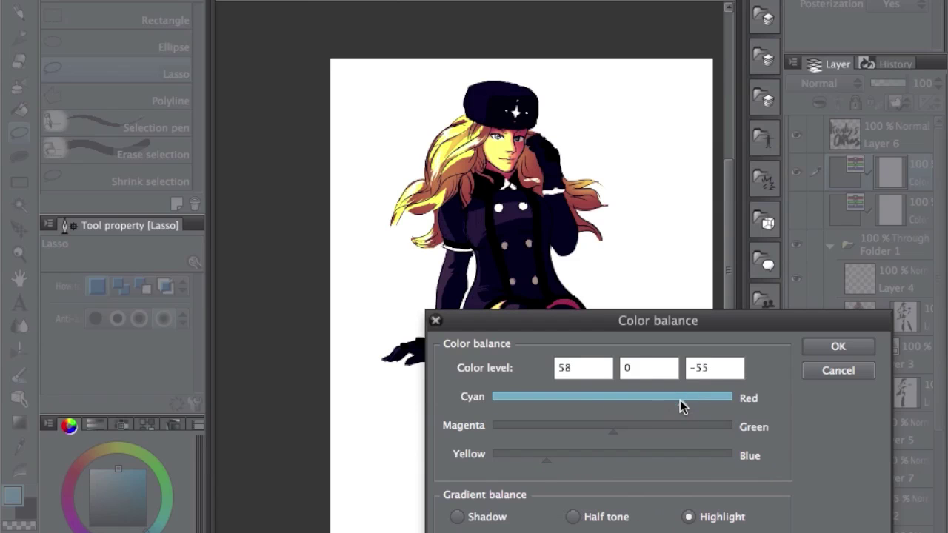
{"action": "left_click", "coordinate": [835, 377]}
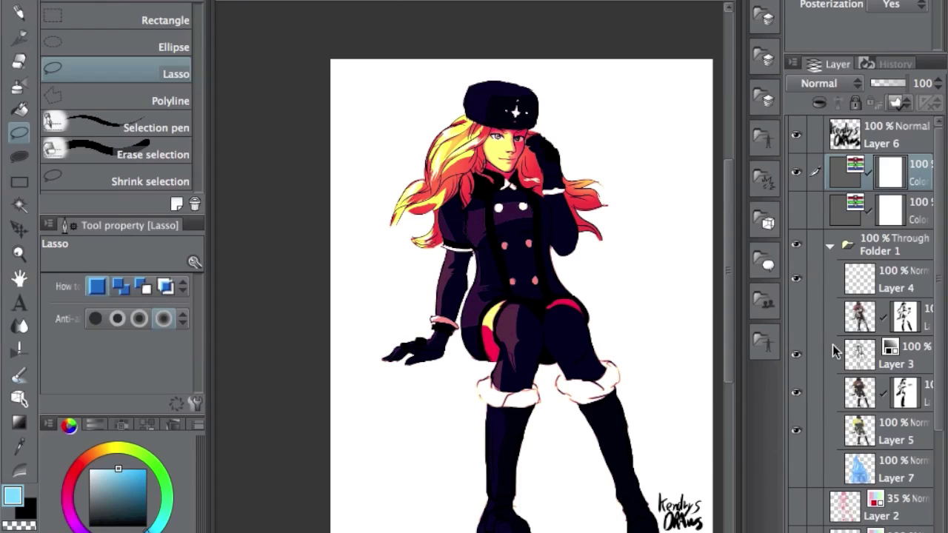
Step: Compare the artwork repeatedly with and without the new Color balance correction layer
{"action": "left_click", "coordinate": [796, 173]}
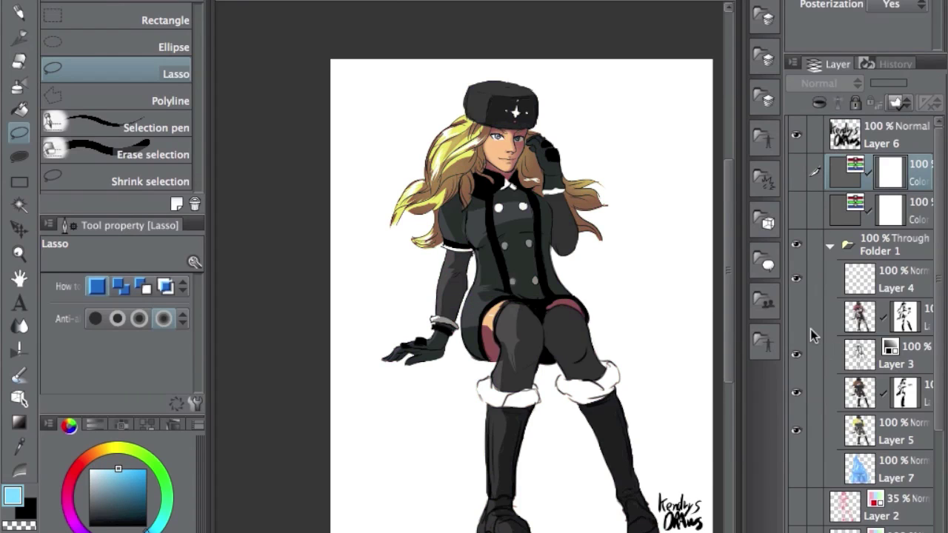
{"action": "left_click", "coordinate": [798, 173]}
{"action": "left_click", "coordinate": [796, 172]}
{"action": "left_click", "coordinate": [796, 172]}
{"action": "left_click", "coordinate": [797, 174]}
{"action": "left_click", "coordinate": [796, 176]}
{"action": "left_click", "coordinate": [796, 176]}
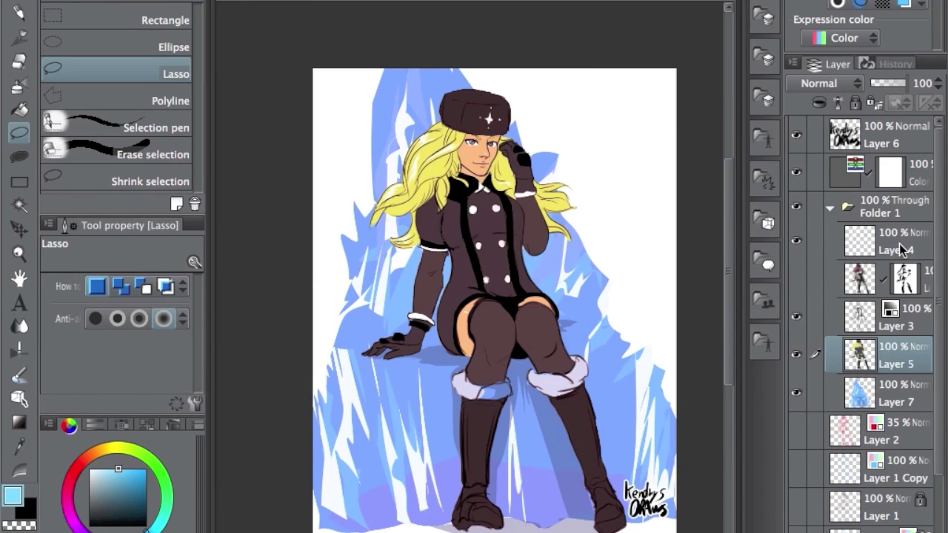
Step: Hide the ice background on Layer 7 and duplicate the flat-colour Layer 5
{"action": "left_click", "coordinate": [796, 394]}
{"action": "left_click_drag", "start_coordinate": [674, 435], "coordinate": [630, 397]}
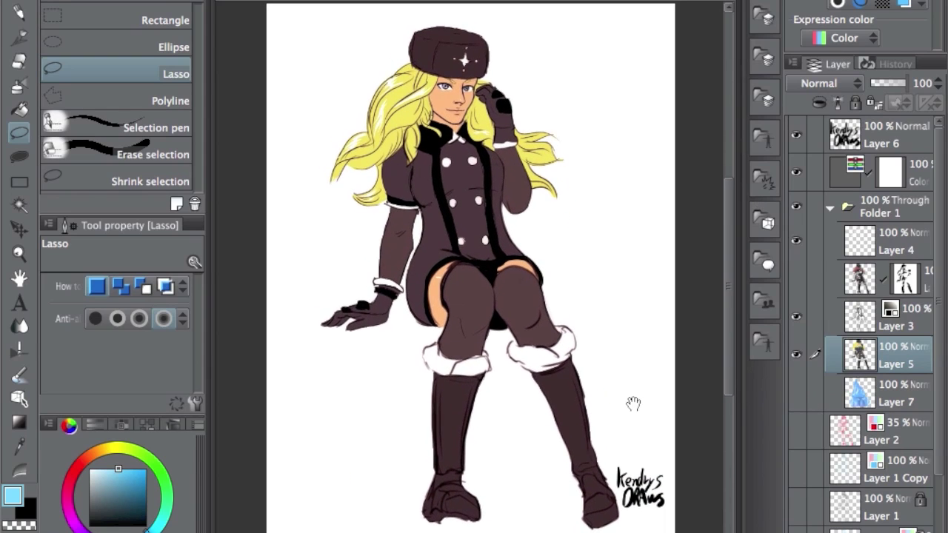
{"action": "right_click", "coordinate": [861, 357]}
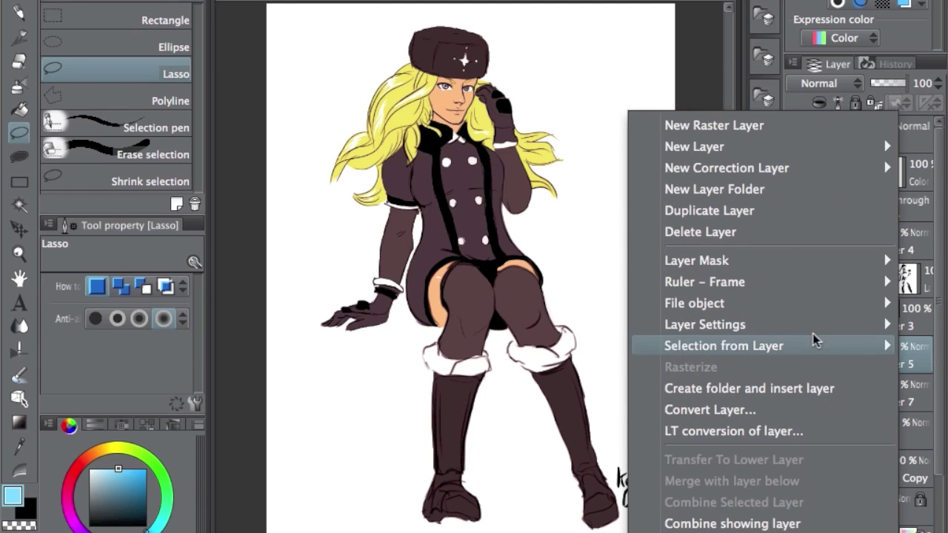
{"action": "left_click", "coordinate": [752, 212]}
Step: Apply Hue/Saturation/Luminosity to Layer 5 Copy with saturation -17, brightness -49 and the hue shifted toward reddish pink
{"action": "left_click", "coordinate": [248, 0]}
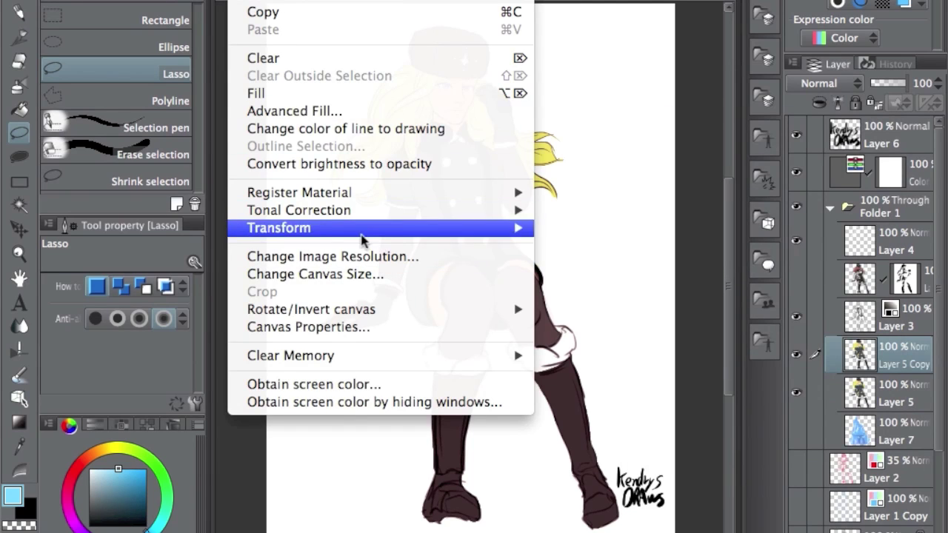
{"action": "mouse_move", "coordinate": [368, 197]}
{"action": "mouse_move", "coordinate": [400, 214]}
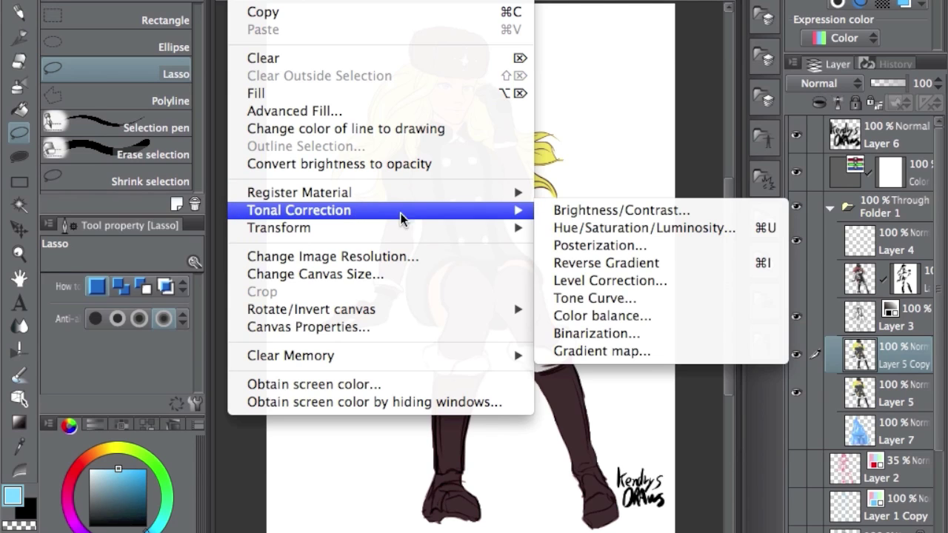
{"action": "left_click", "coordinate": [731, 231]}
{"action": "left_click_drag", "start_coordinate": [683, 121], "coordinate": [601, 127]}
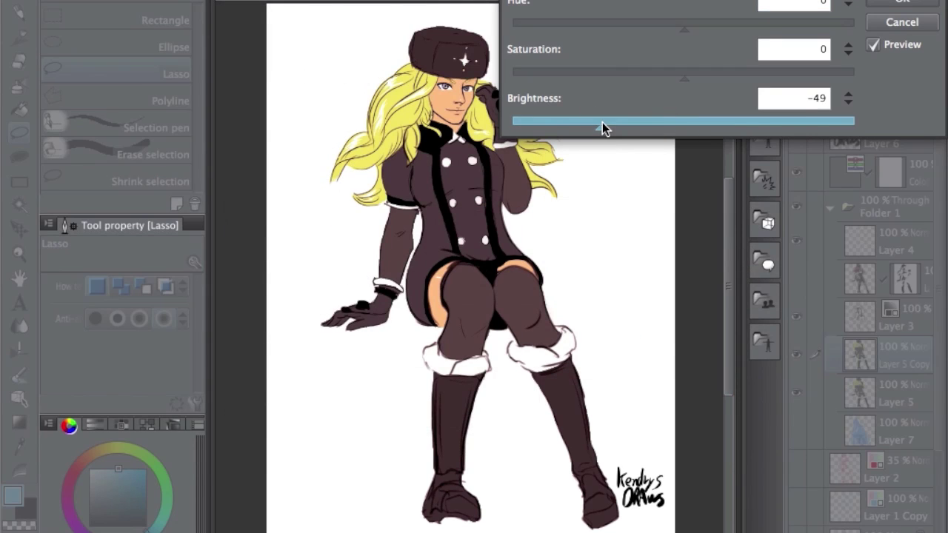
{"action": "left_click_drag", "start_coordinate": [681, 72], "coordinate": [654, 72]}
{"action": "left_click_drag", "start_coordinate": [649, 28], "coordinate": [644, 28]}
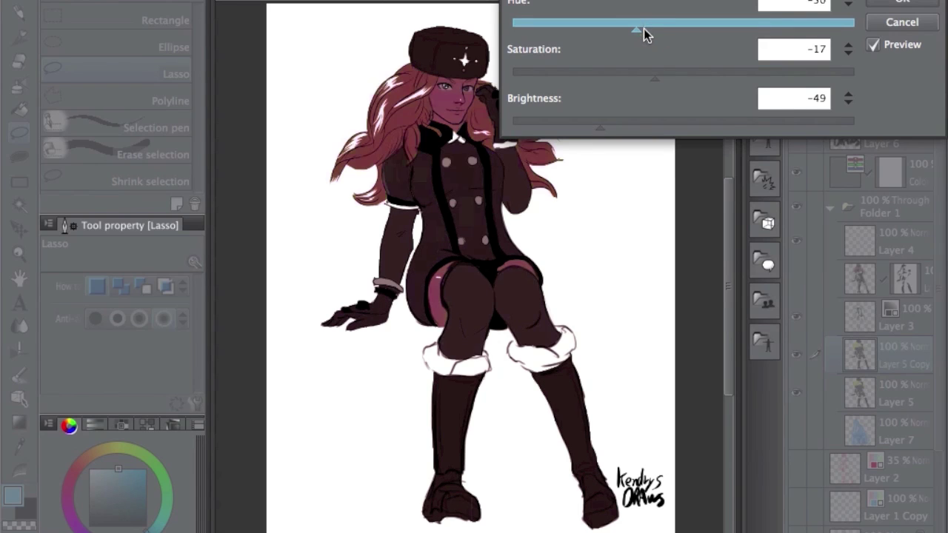
{"action": "left_click", "coordinate": [894, 4]}
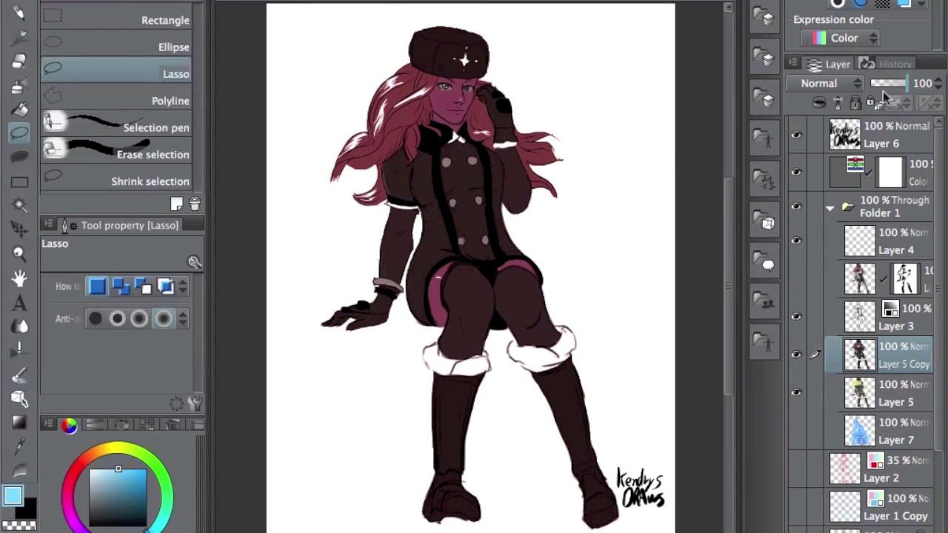
Step: Add a layer mask to the darkened Layer 5 Copy using Mask Selection
{"action": "right_click", "coordinate": [902, 363]}
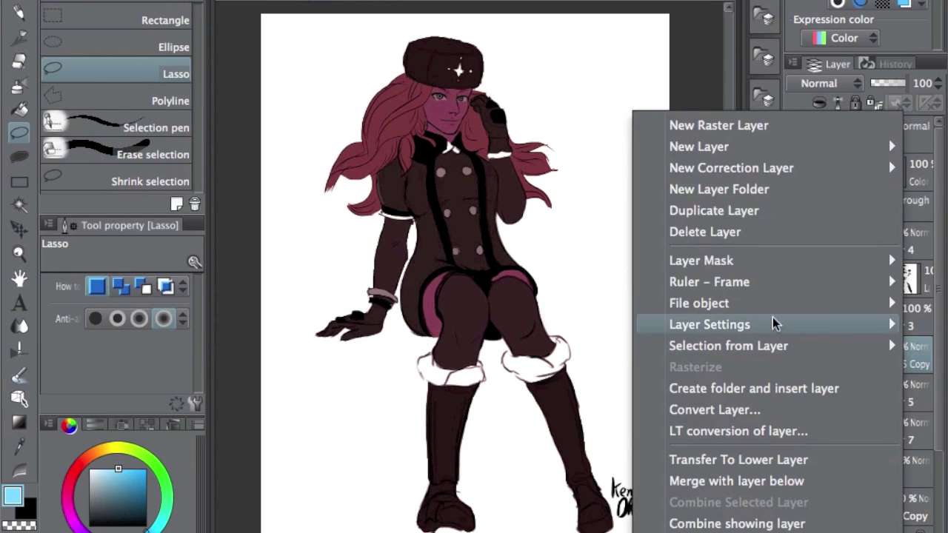
{"action": "mouse_move", "coordinate": [733, 268]}
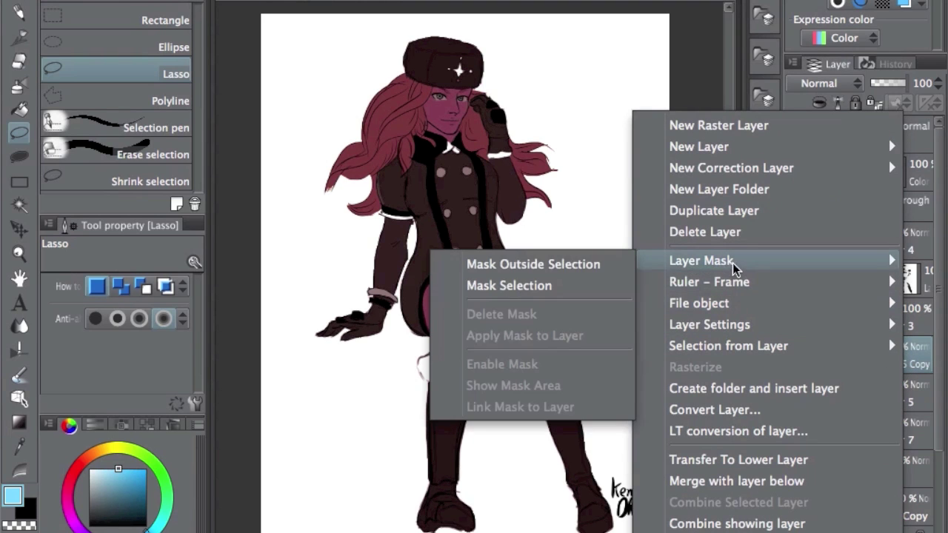
{"action": "left_click", "coordinate": [546, 285]}
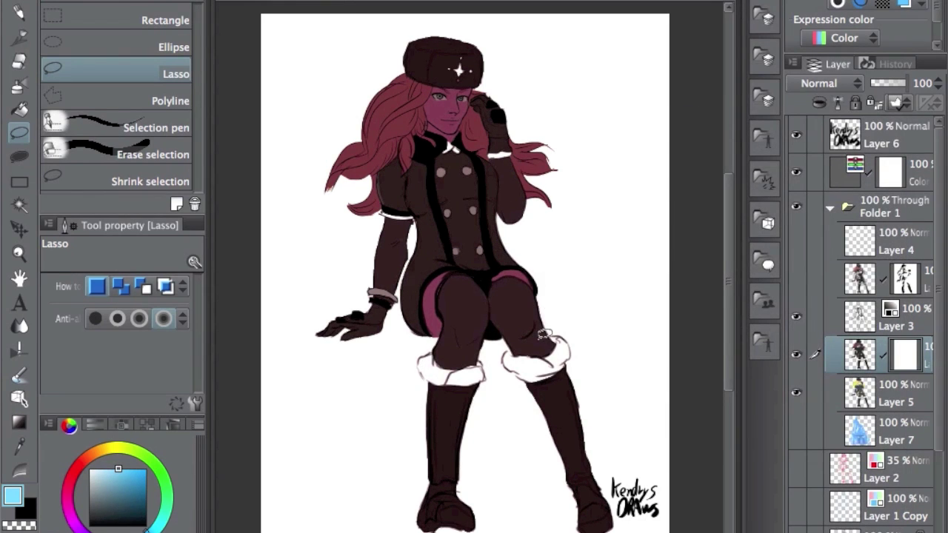
{"action": "key", "text": "e"}
{"action": "left_click_drag", "start_coordinate": [476, 106], "coordinate": [363, 186]}
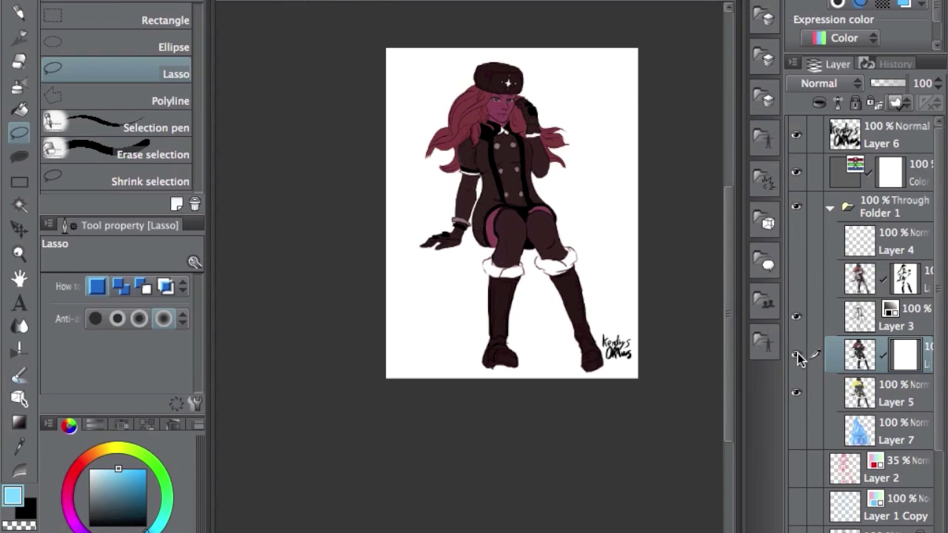
Step: Hide the newly masked Layer 5 Copy and show the finished masked shading layer above Layer 3
{"action": "left_click", "coordinate": [797, 356]}
{"action": "left_click", "coordinate": [797, 280]}
{"action": "key", "text": "super+space"}
{"action": "left_click_drag", "start_coordinate": [607, 234], "coordinate": [626, 218]}
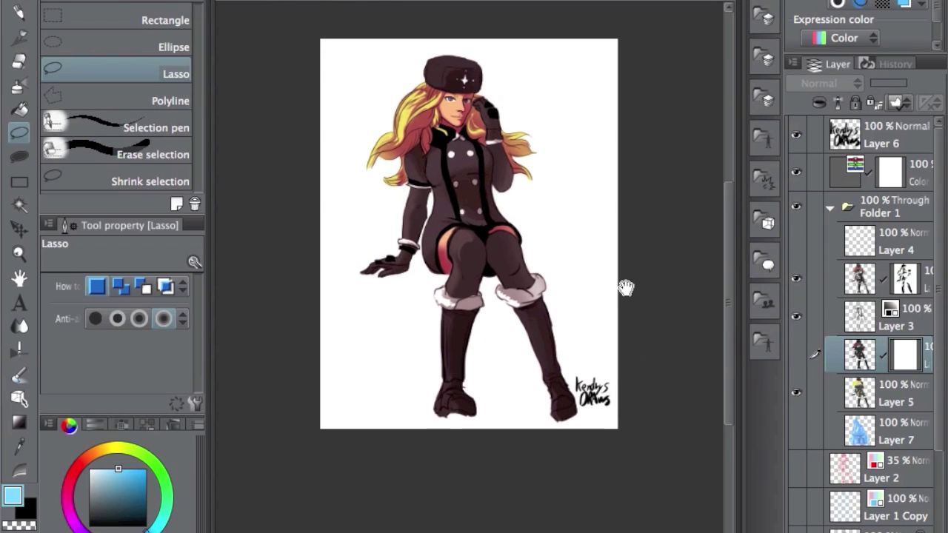